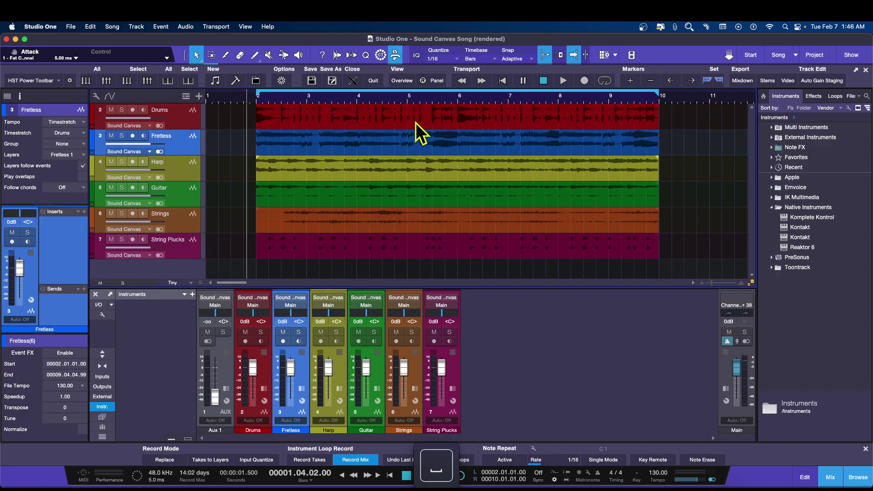
Convert the song to a ZIP file on the Desktop named "Sound Canvas Song (rendered) MOVE", with lossless audio file compression (FLAC).
left_click(114, 30)
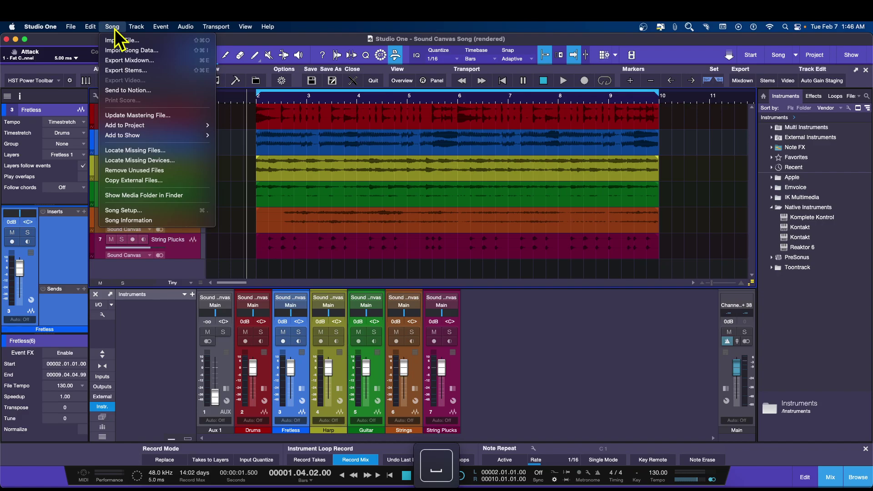
mouse_move(71, 28)
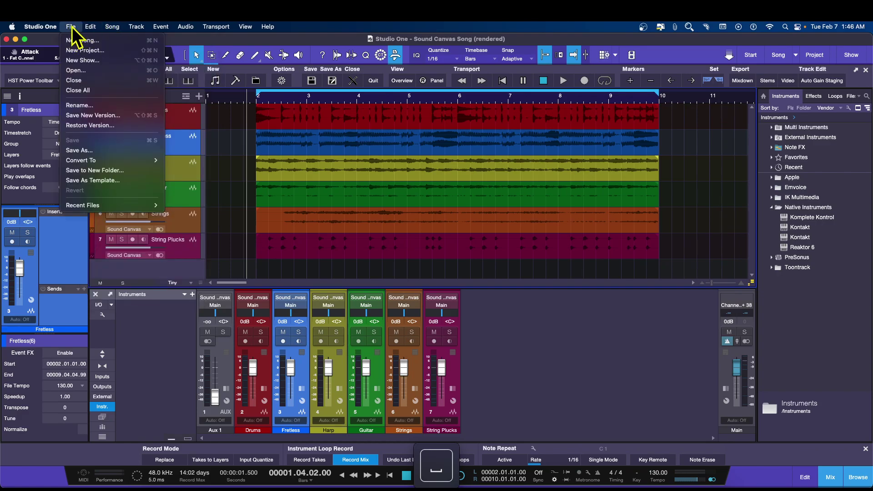
mouse_move(85, 162)
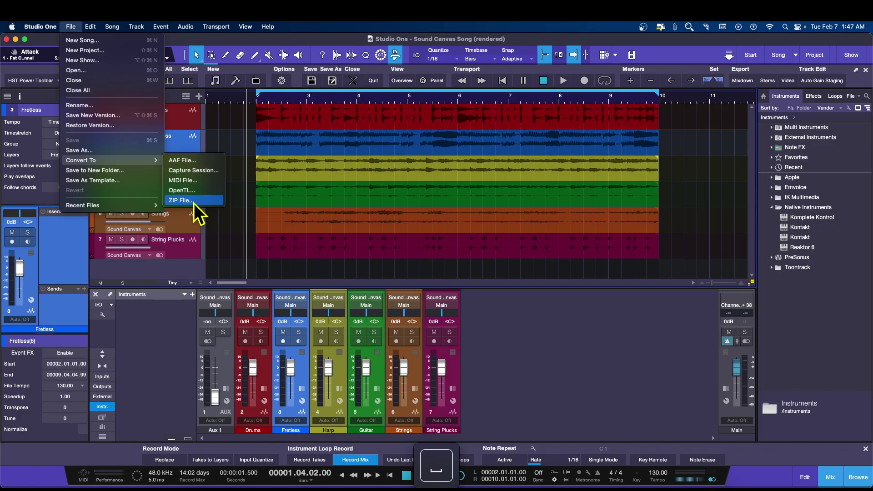
left_click(184, 201)
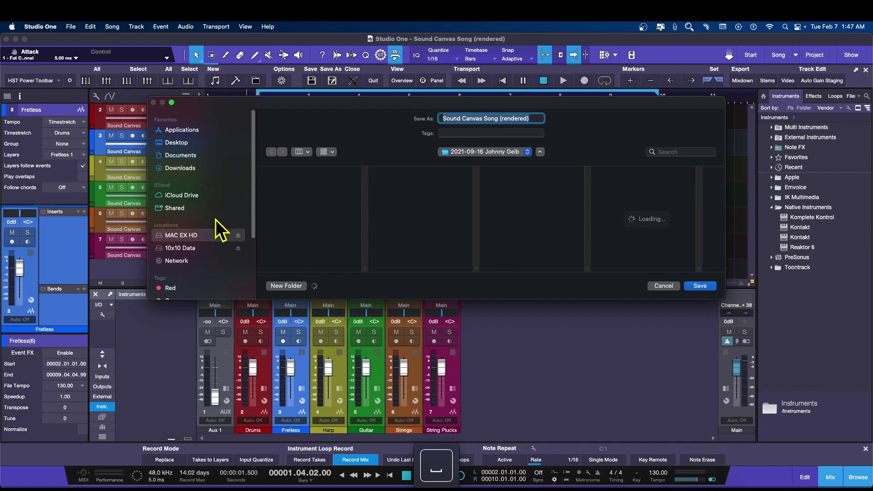
left_click(179, 143)
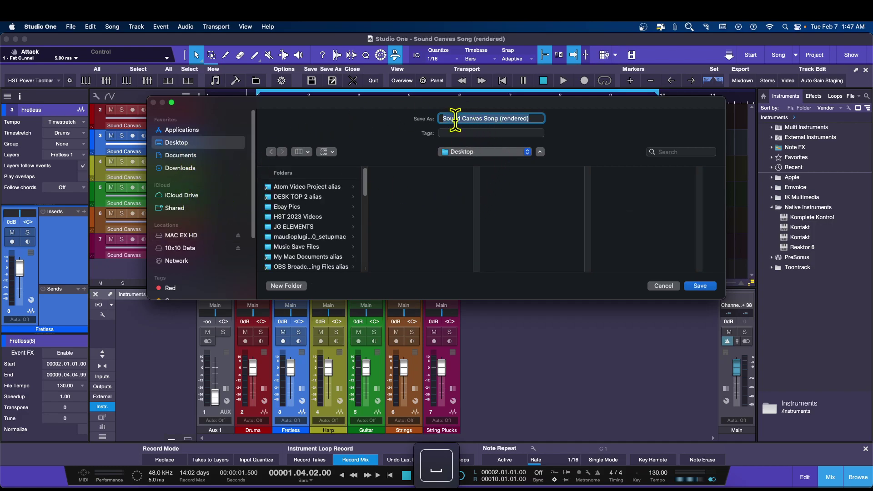
left_click(537, 120)
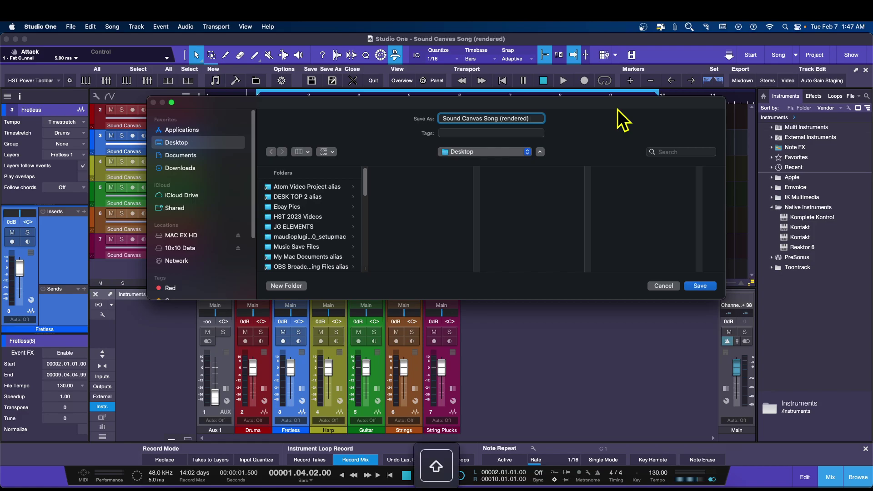
type("MOVE")
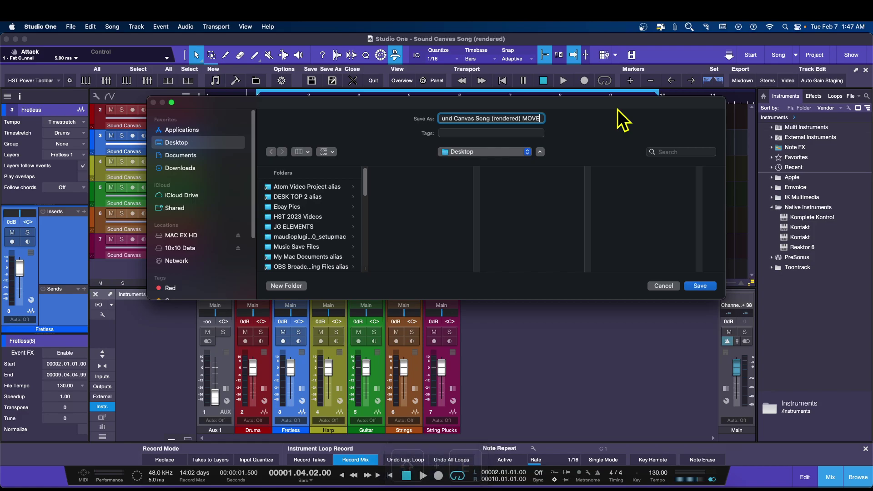
left_click(700, 285)
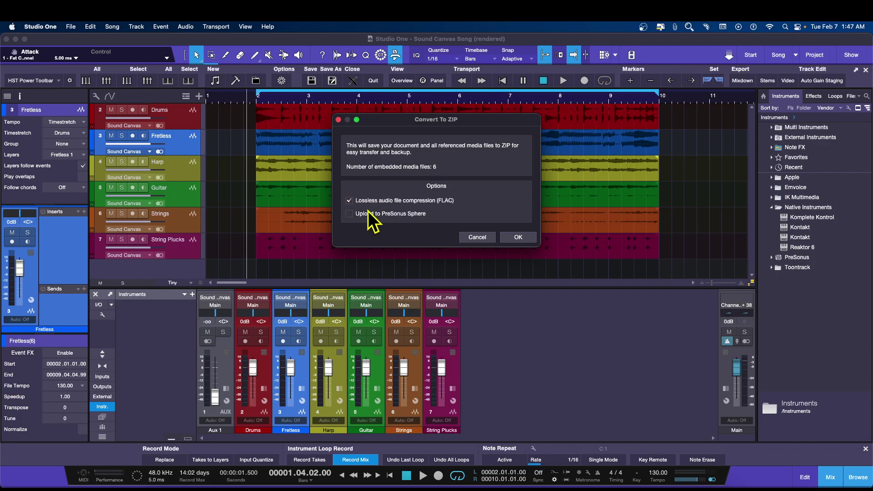
left_click(519, 237)
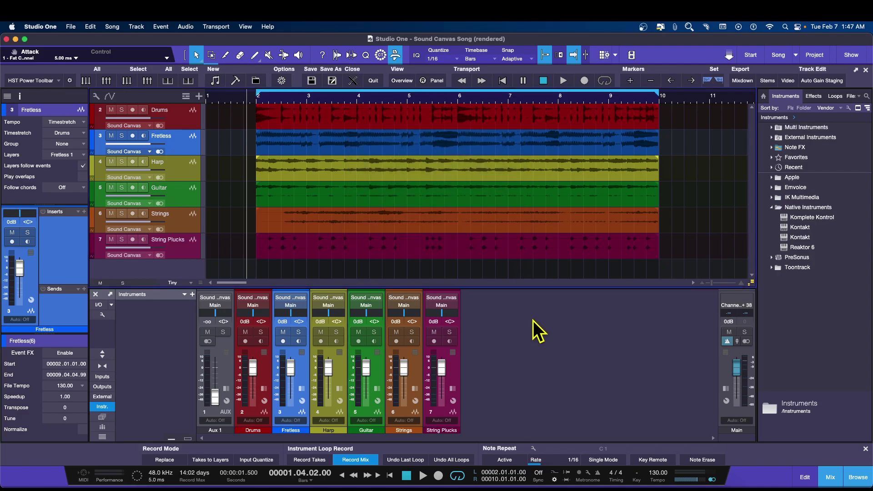
Narrow the window to uncover the exported ZIP on the desktop, and close the song together with Studio One 5.
double_click(868, 137)
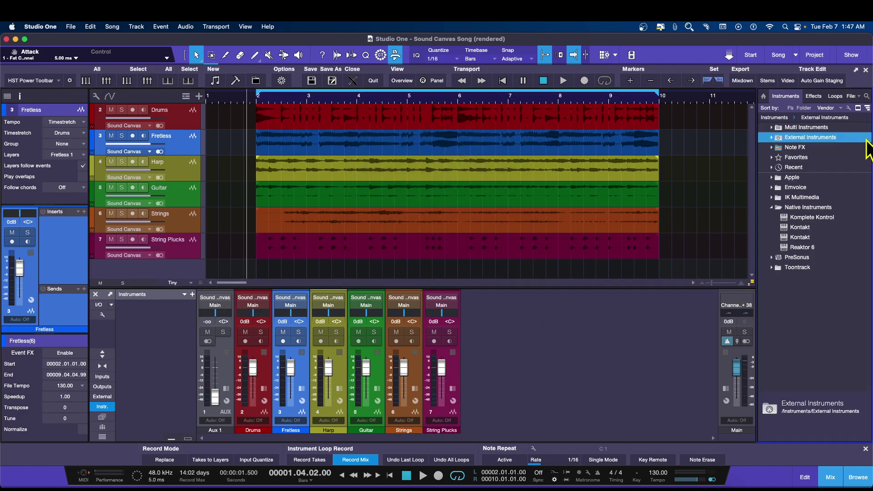
left_click_drag(868, 152, 763, 155)
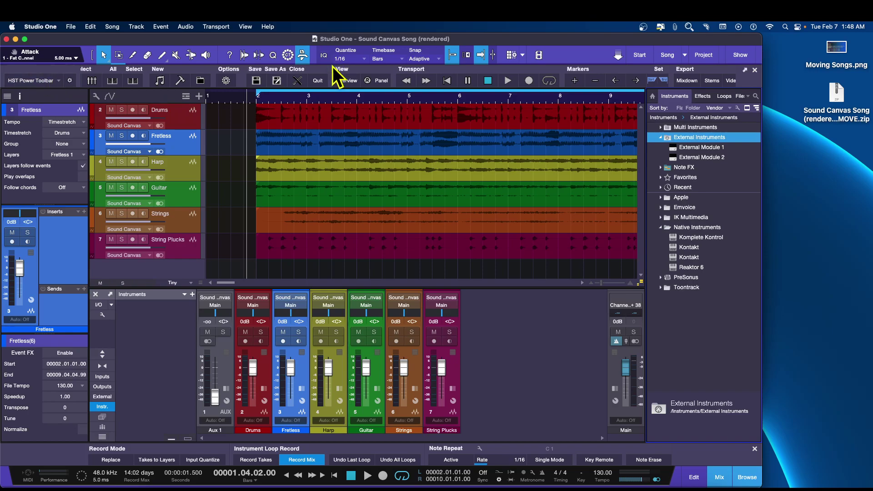
left_click(299, 81)
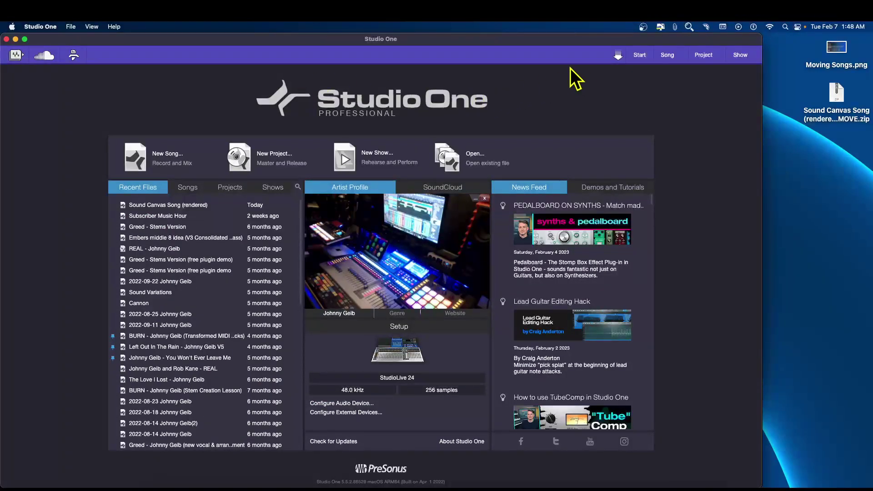
left_click(6, 39)
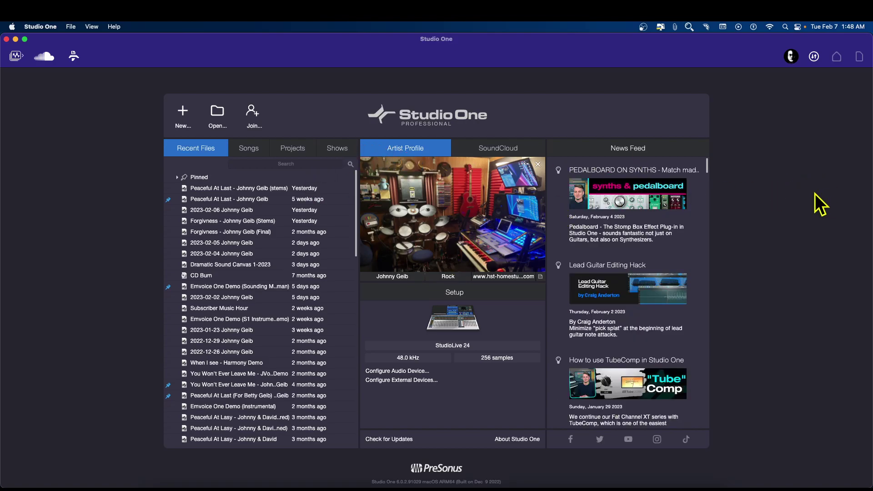
Narrow the Studio One 6 window and open the "Sound Canvas Song (rendered) MOVE" ZIP from the desktop in it.
left_click_drag(871, 185, 779, 187)
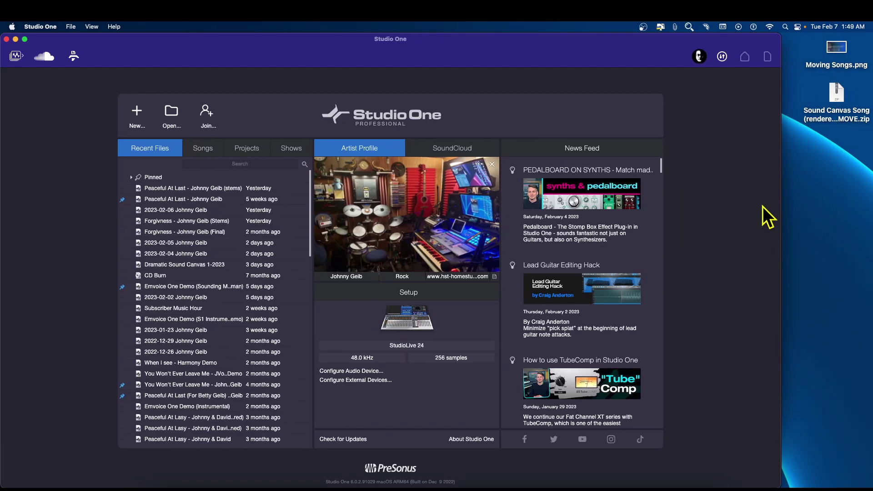
left_click(839, 99)
left_click_drag(838, 94, 407, 312)
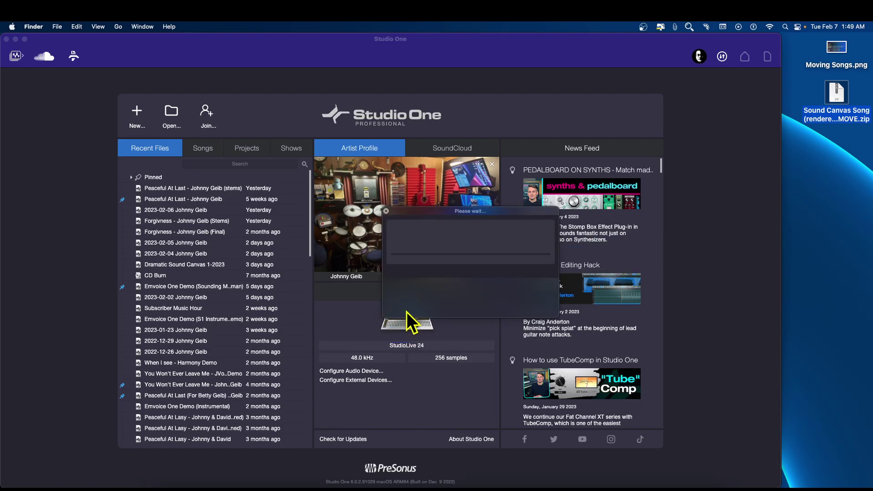
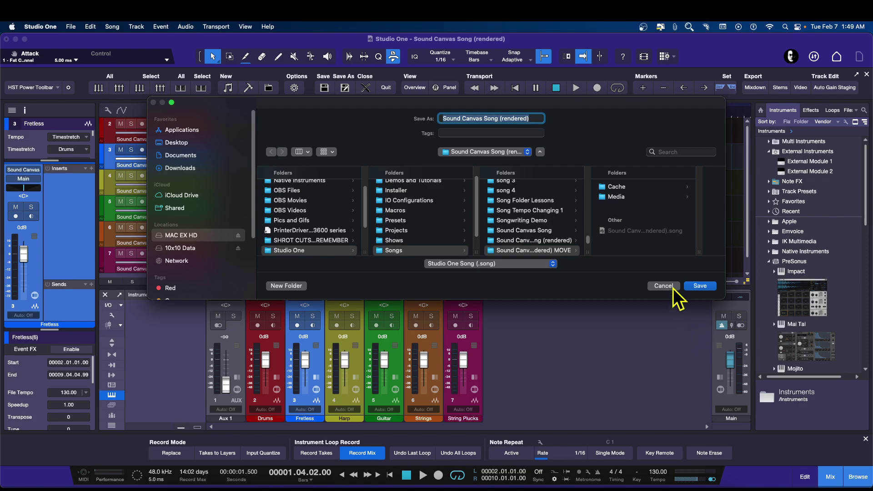
Cancel a plain save of the imported song and save it as a copy named "Sound Canvas Song (rendered) V6" in its own folder.
left_click(324, 88)
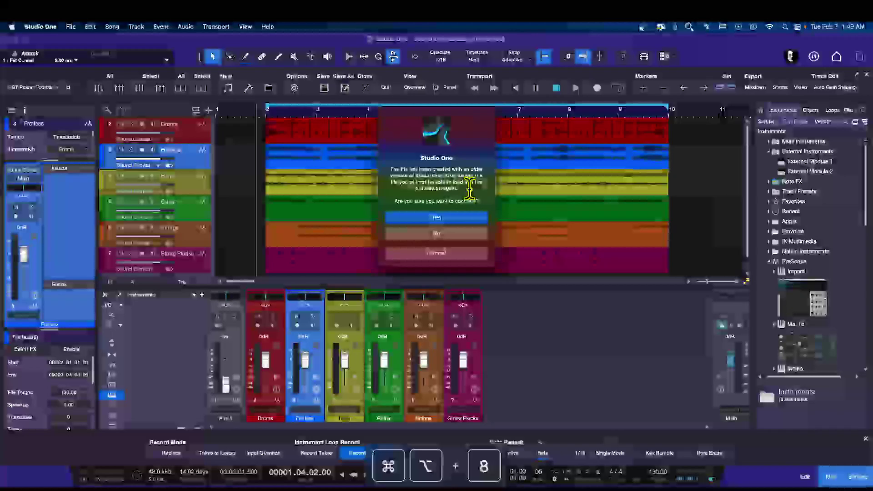
left_click(443, 254)
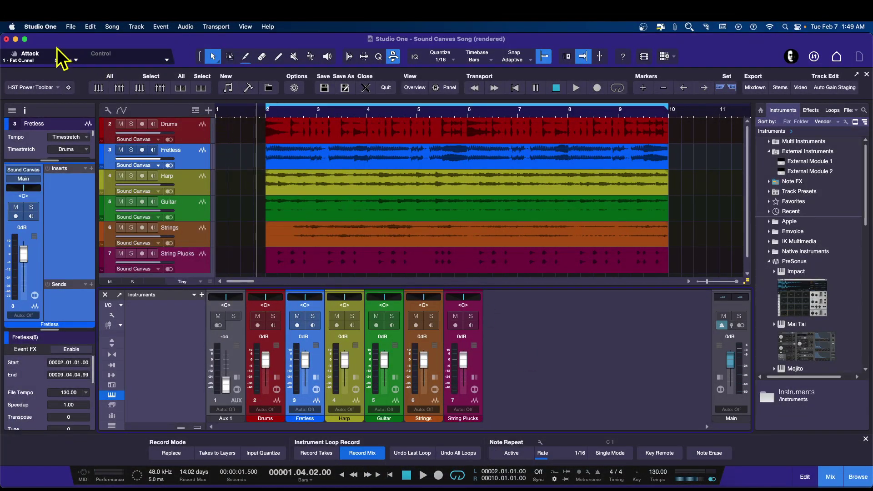
left_click(75, 28)
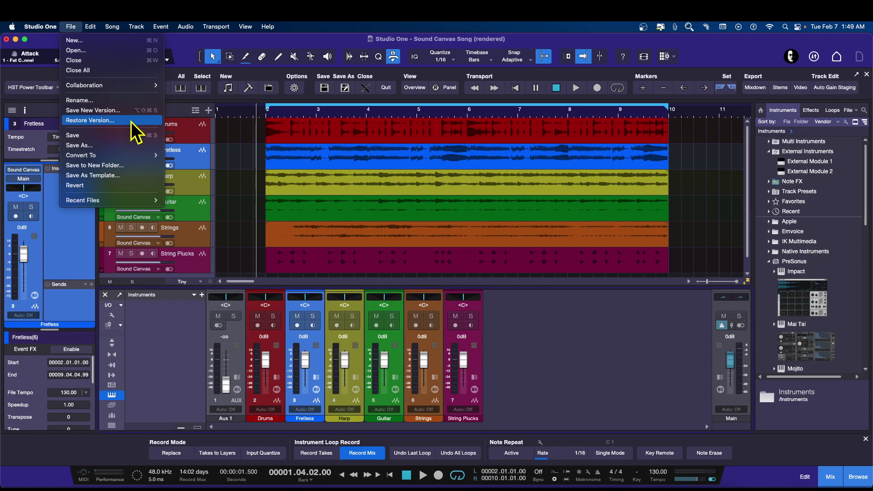
left_click(84, 145)
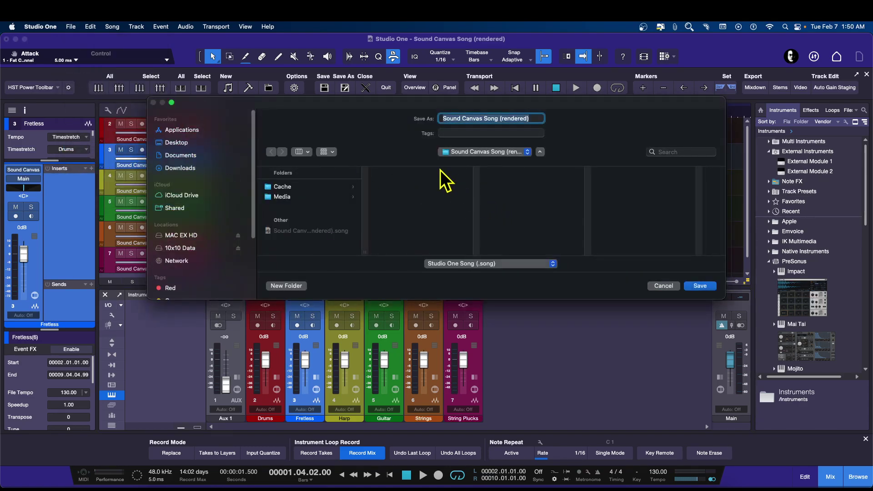
left_click(532, 119)
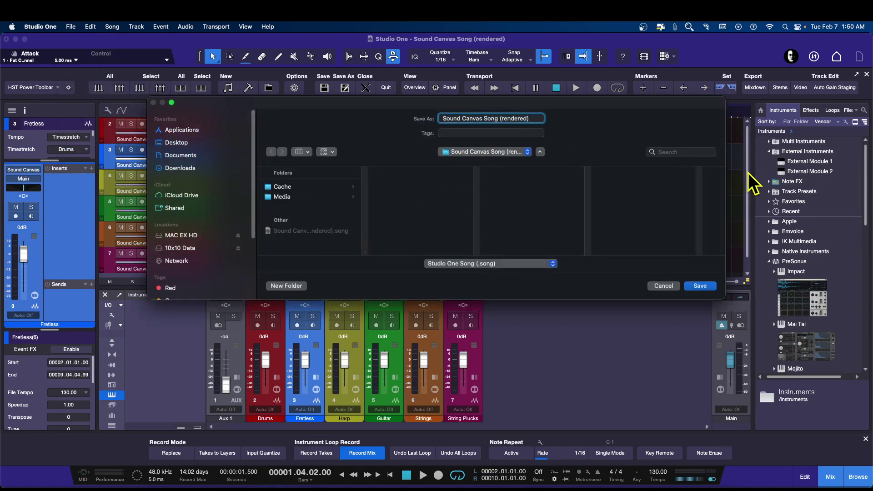
type("V")
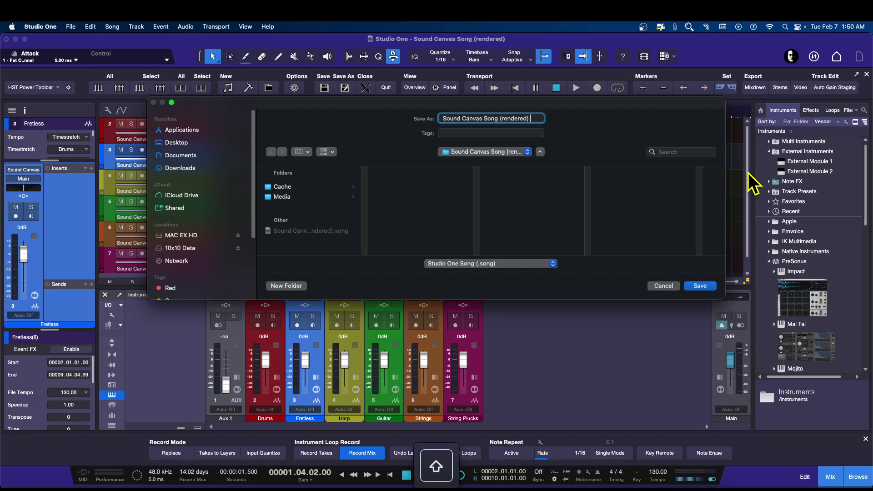
type("6")
left_click(700, 286)
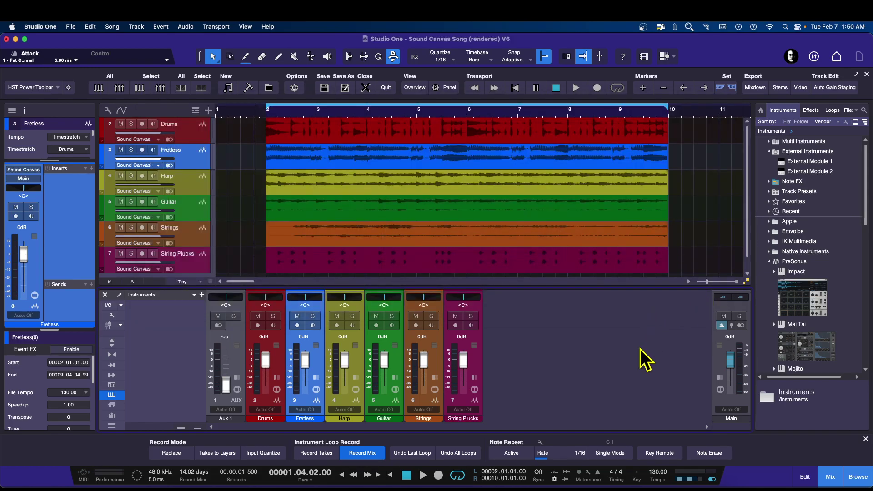
Return to the start page and inspect the V6 song's folder in Finder, closing the Finder window when done.
left_click(836, 55)
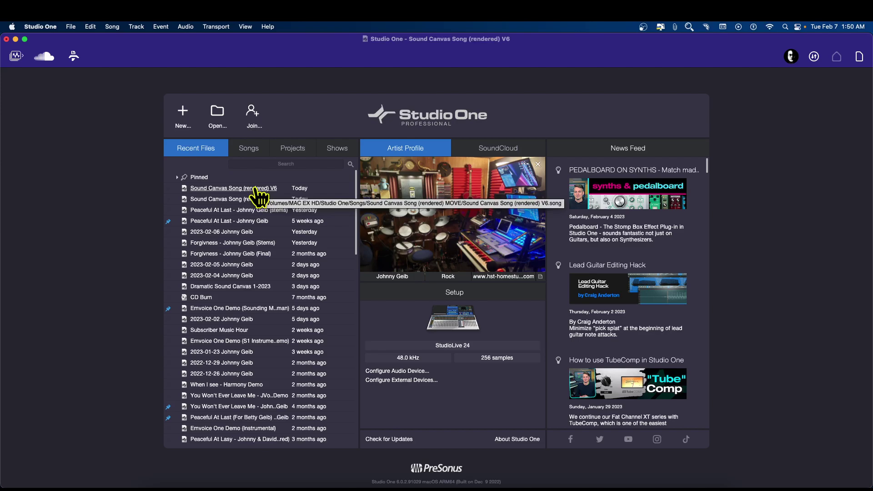
left_click_drag(869, 166, 741, 189)
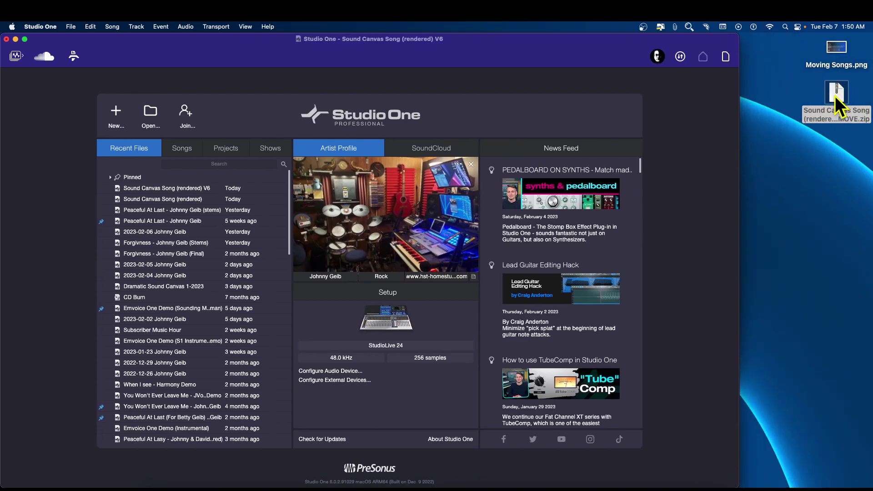
left_click_drag(737, 162, 867, 156)
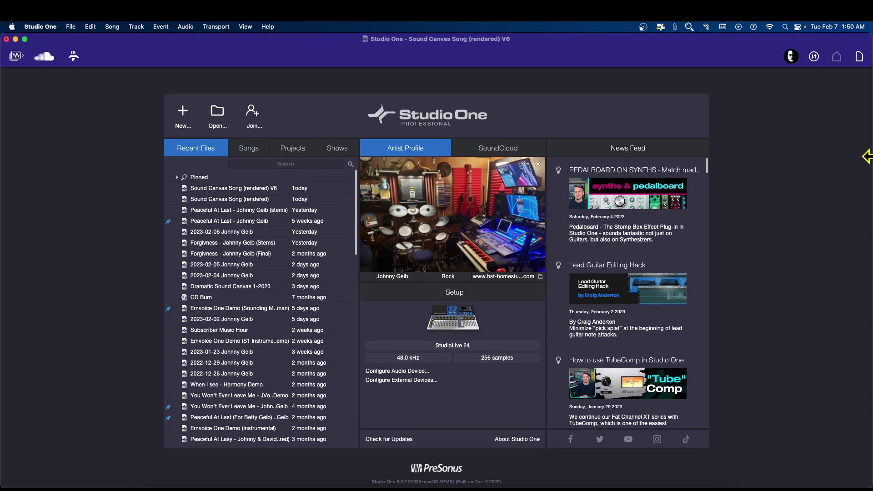
right_click(222, 190)
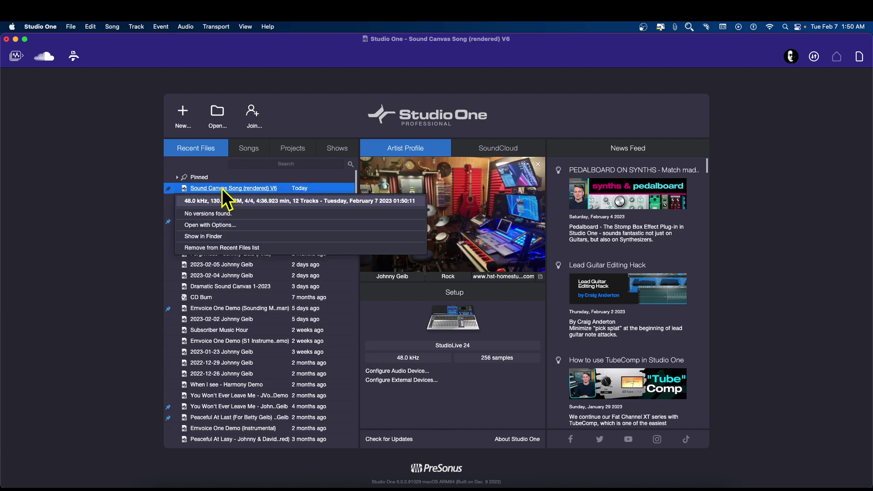
left_click(219, 237)
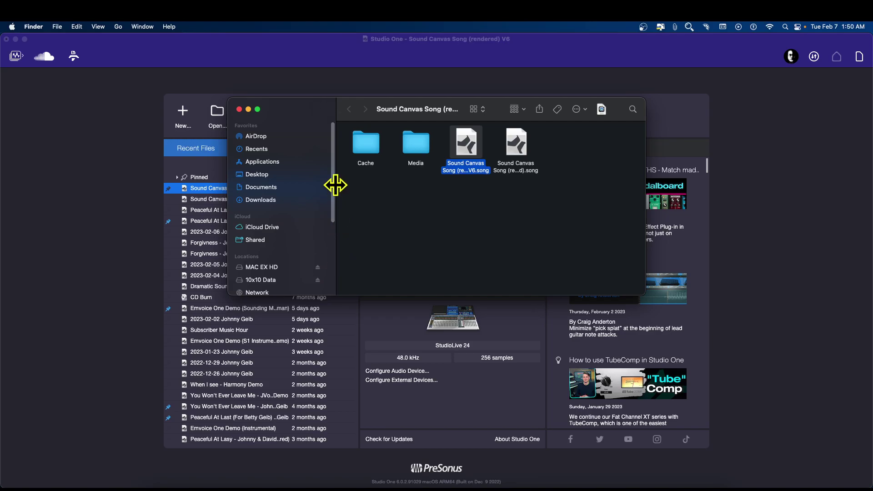
left_click_drag(334, 186, 347, 157)
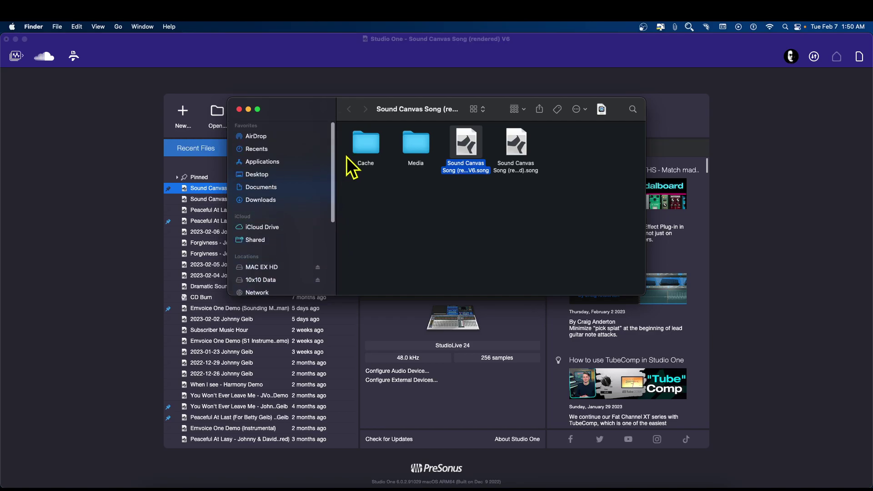
left_click(240, 110)
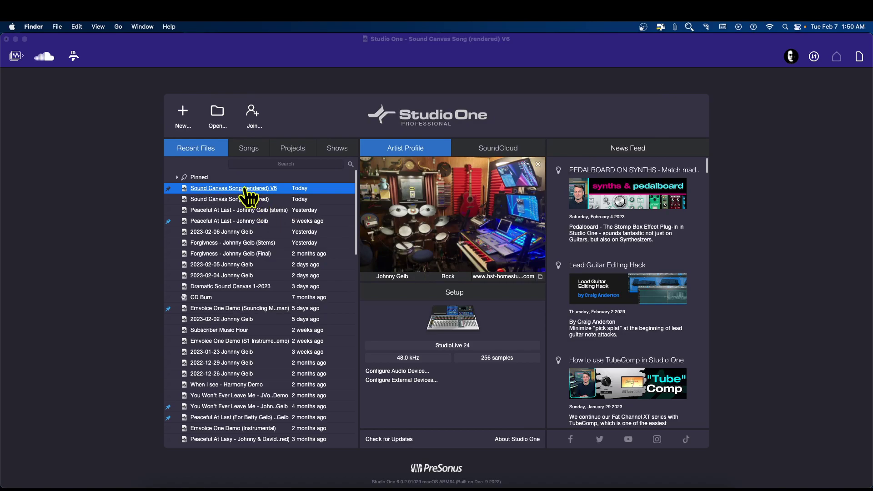
Uncover the leftover "Sound Canvas Song (rendered) MOVE" ZIP on the desktop, and restore the start page to full width.
left_click(132, 185)
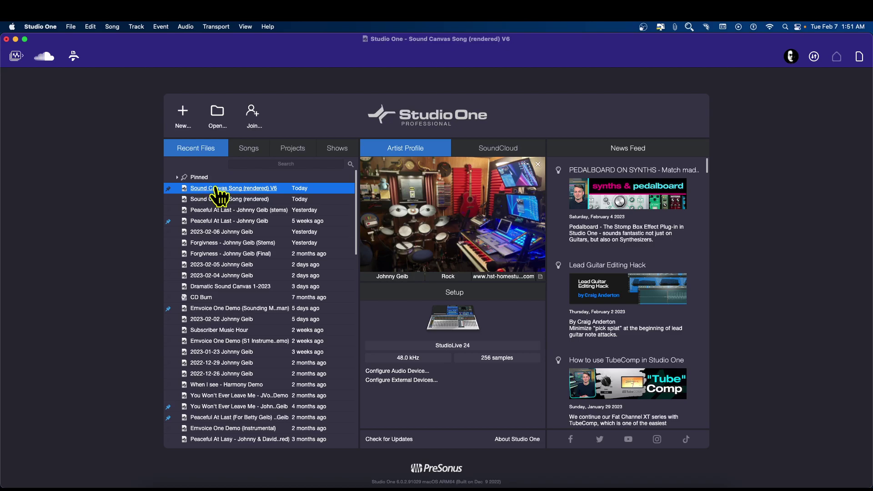
left_click_drag(870, 168, 752, 176)
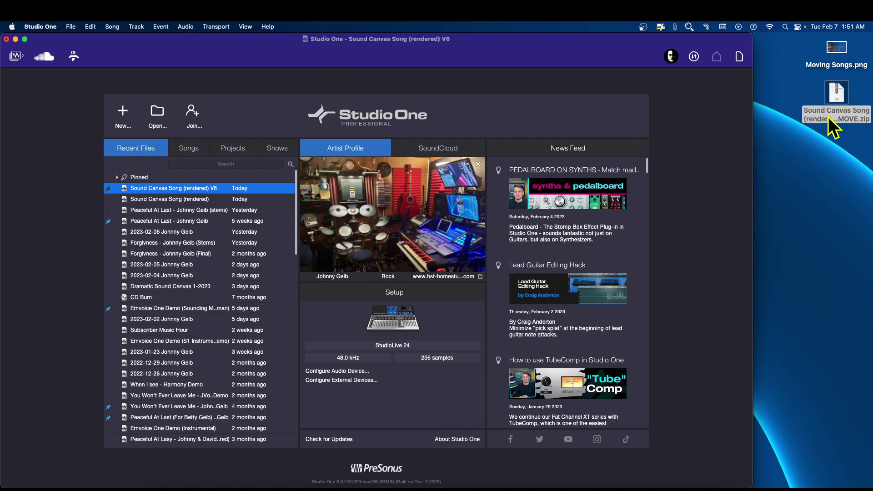
left_click(840, 103)
left_click_drag(758, 150, 871, 152)
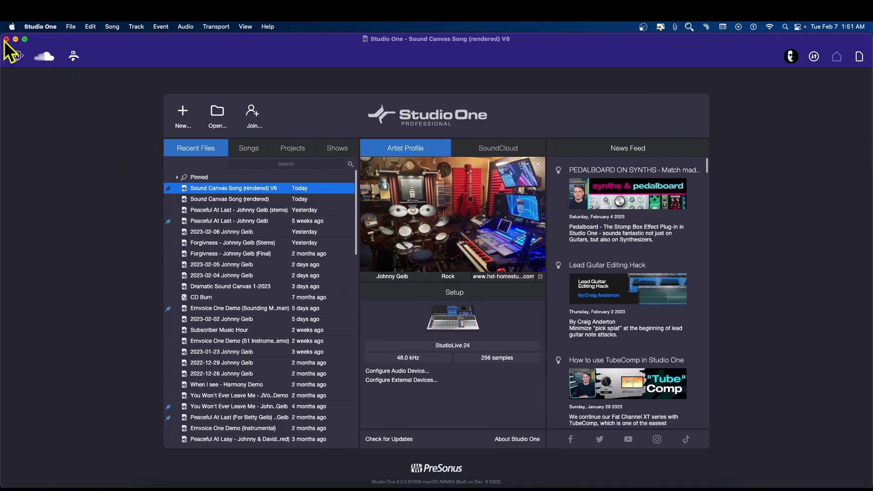
Switch from Studio One 6 to Studio One 5, widen its window and open "Sound Canvas Song (rendered)" from the recent files.
key("super+h")
left_click(629, 163)
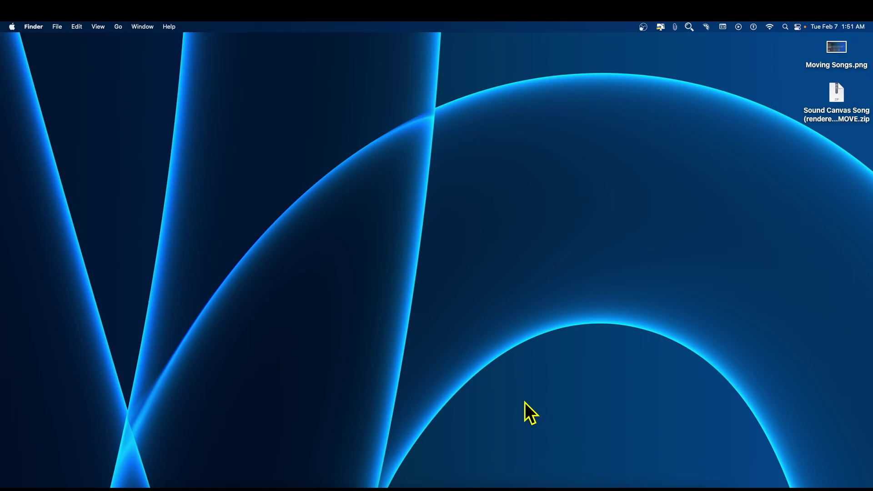
mouse_move(444, 487)
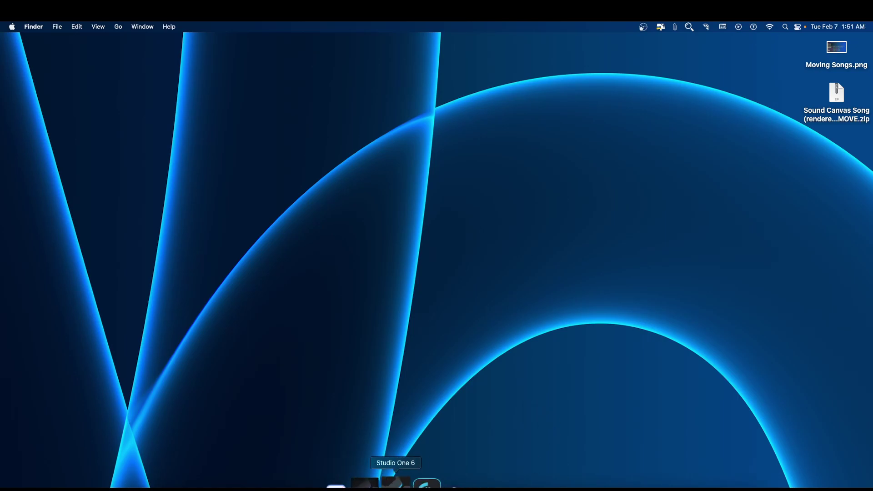
left_click(400, 483)
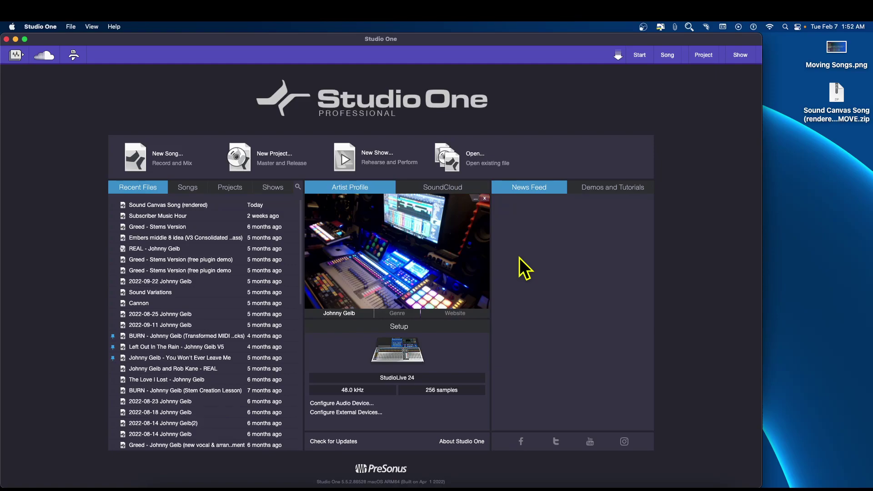
left_click_drag(761, 221, 862, 219)
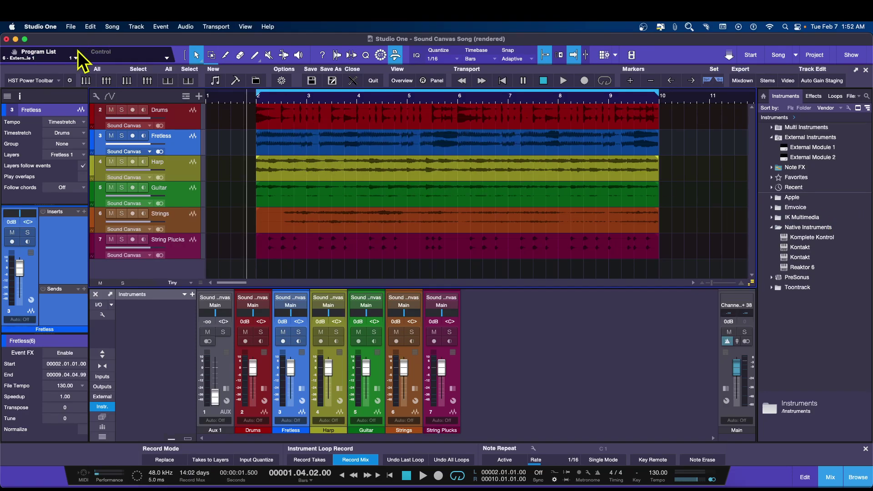
Save the song to a new folder on the Desktop under the name "Sound Canvas Song (rendered) MOVE".
left_click(71, 27)
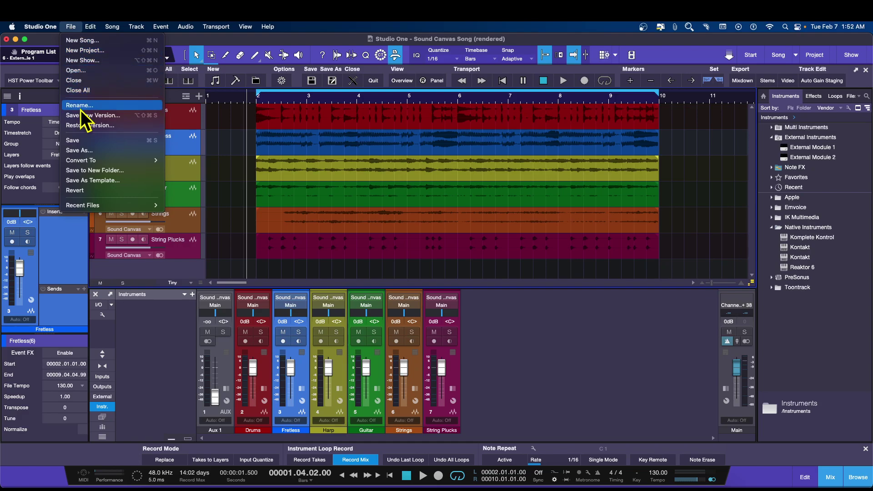
mouse_move(110, 27)
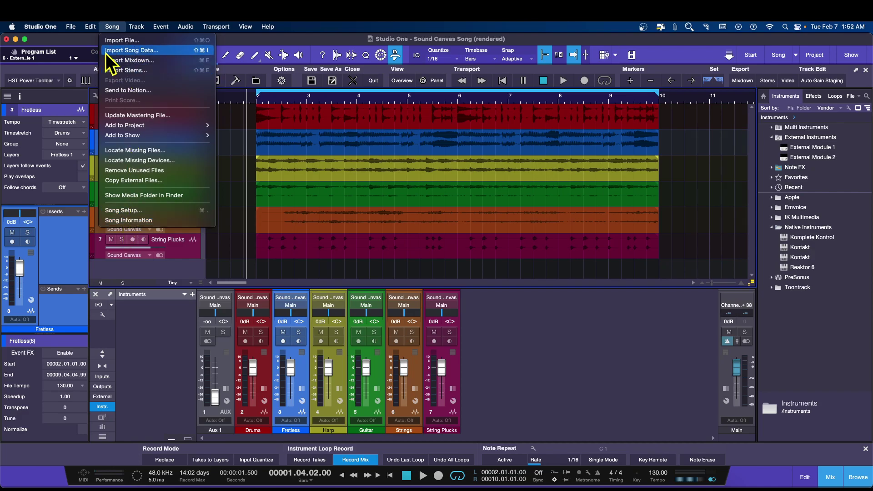
mouse_move(71, 32)
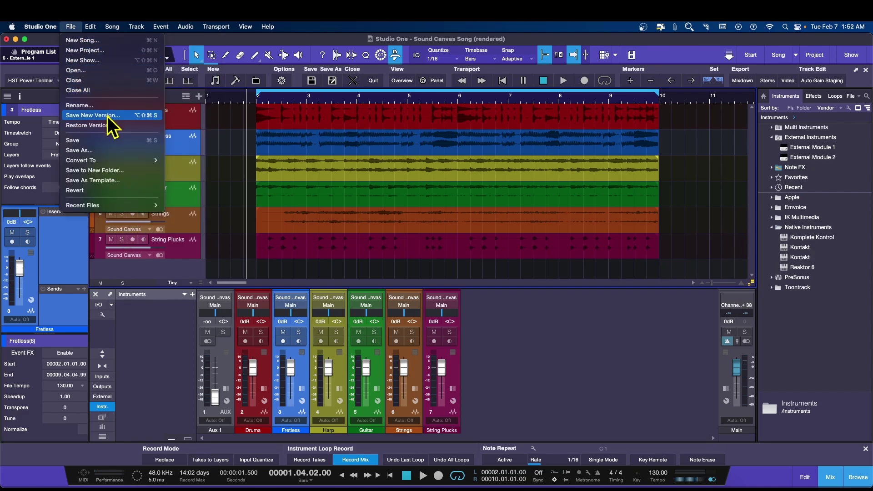
left_click(82, 172)
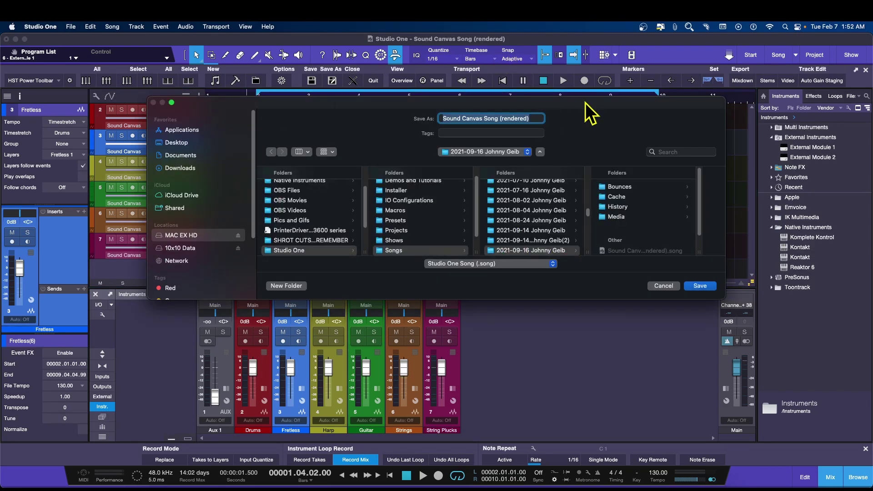
left_click_drag(587, 108, 583, 127)
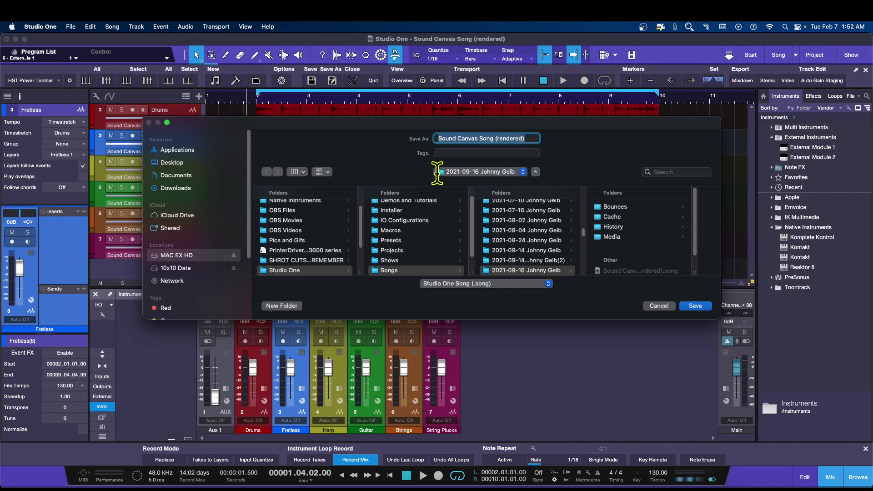
left_click(173, 163)
left_click(532, 139)
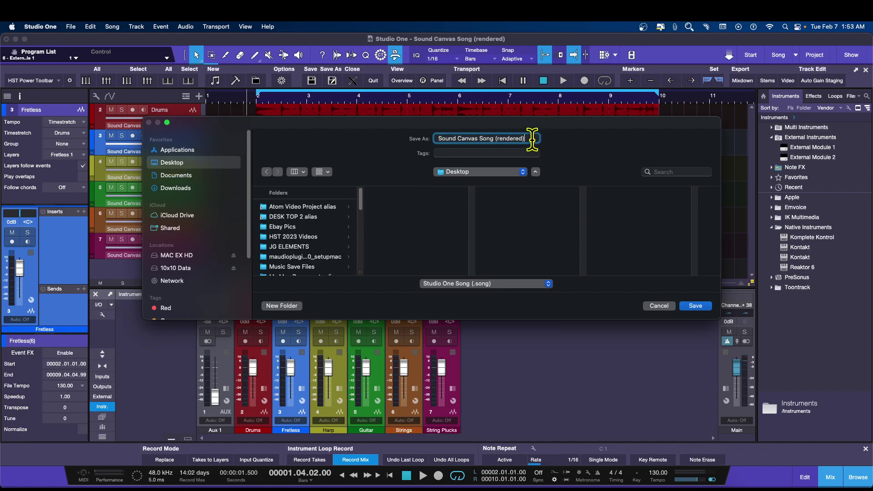
type("MO")
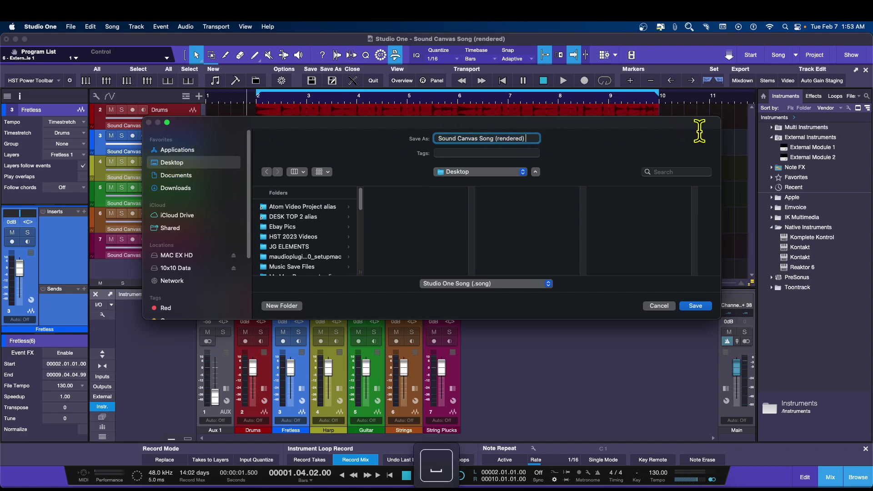
type("V")
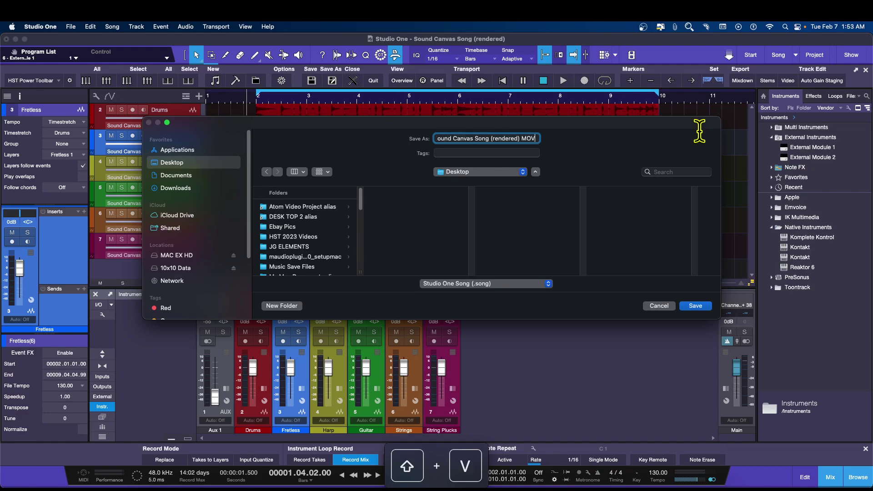
type("E")
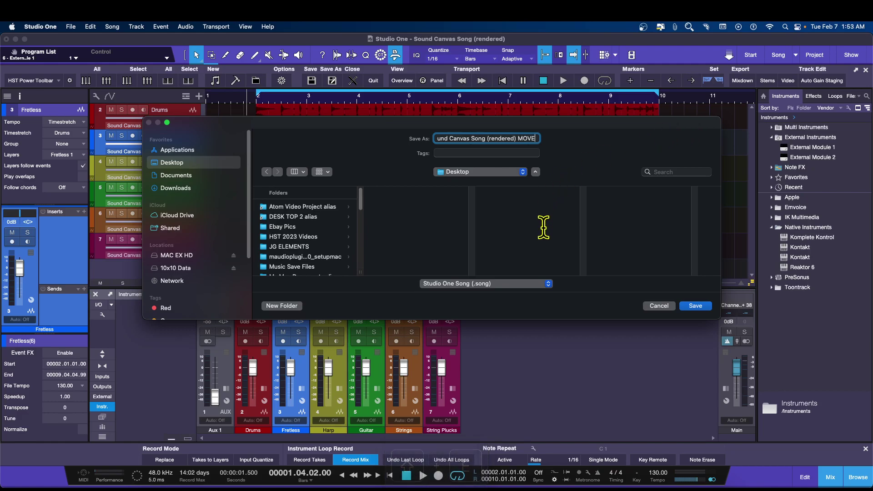
left_click(694, 308)
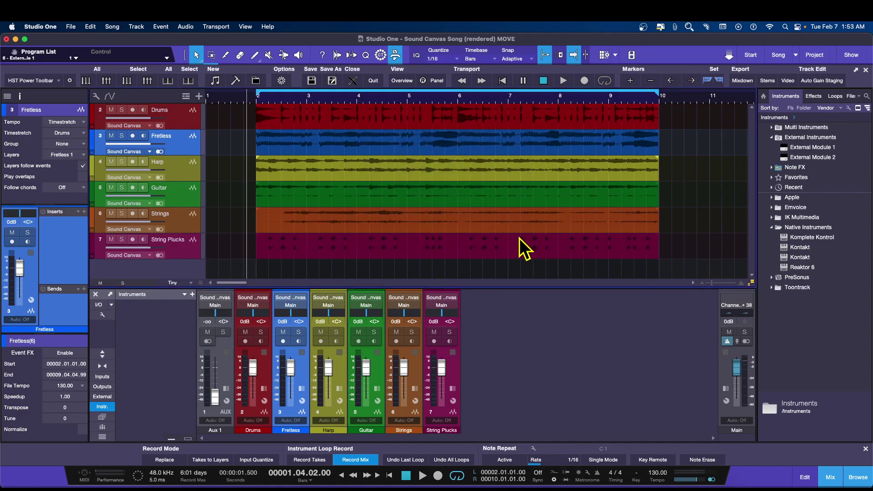
Narrow the window to uncover the "Sound Canvas Song (rendered) MOVE" folder, and swap Studio One 5 for Studio One 6.
left_click_drag(868, 140, 829, 205)
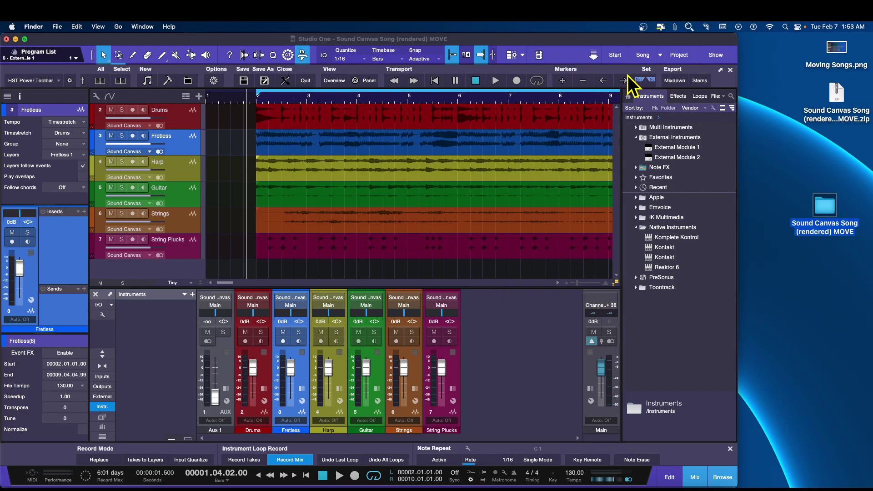
left_click(7, 39)
left_click(586, 341)
mouse_move(538, 486)
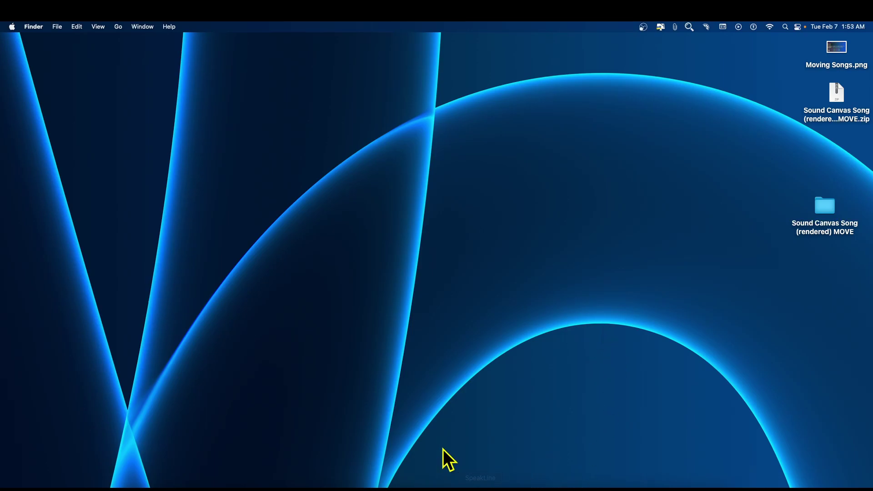
left_click(396, 483)
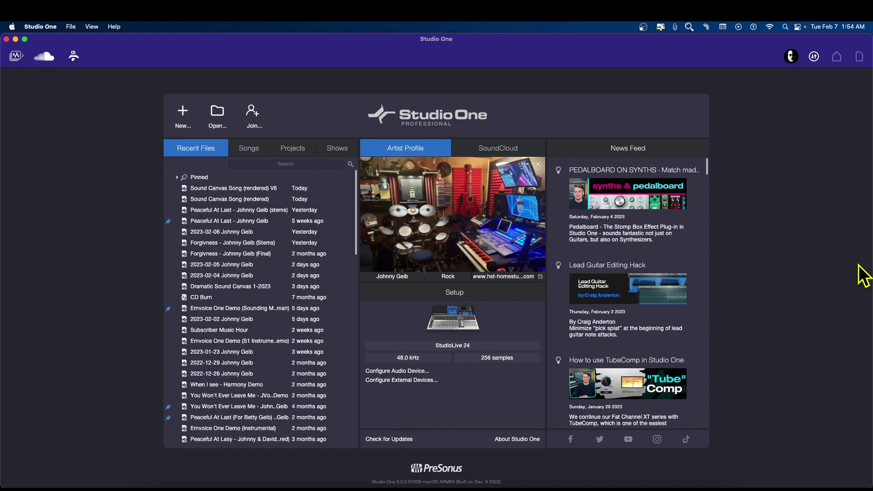
Narrow the start page and try to open the "Sound Canvas Song (rendered) MOVE" folder by dropping it onto the page.
left_click_drag(867, 259, 711, 258)
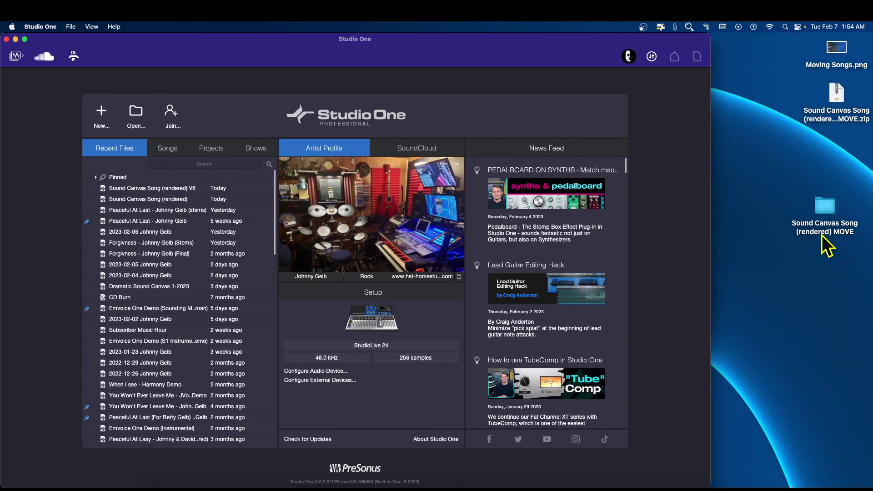
left_click_drag(823, 203, 812, 276)
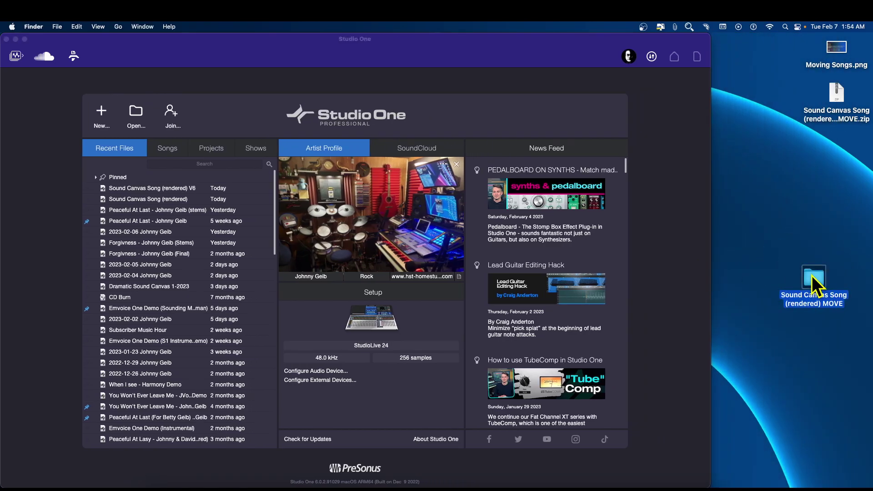
left_click(799, 232)
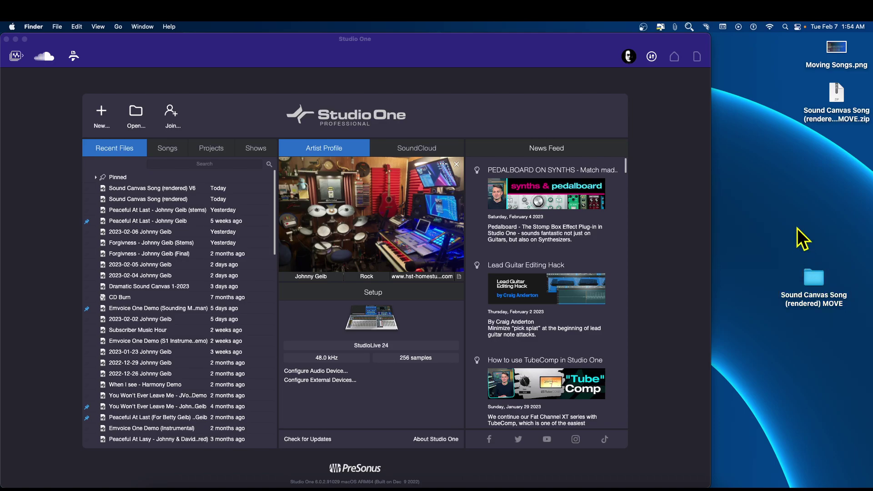
left_click_drag(817, 285, 375, 315)
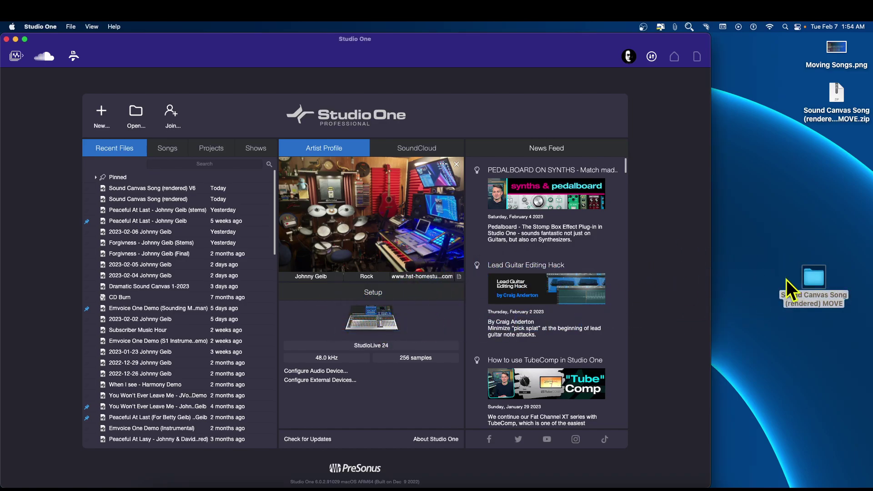
Place the MOVE folder just below the MOVE ZIP on the desktop, and restore the start page to full width.
left_click_drag(813, 280, 836, 149)
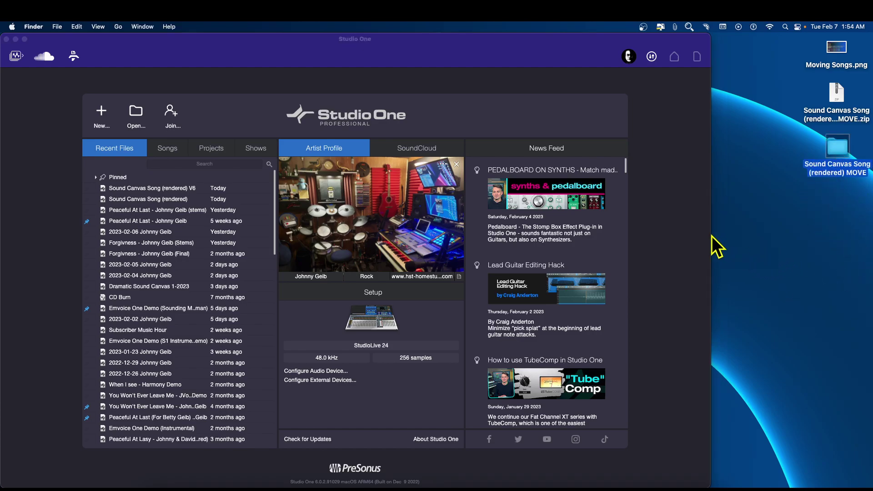
left_click(692, 238)
left_click_drag(710, 237, 868, 234)
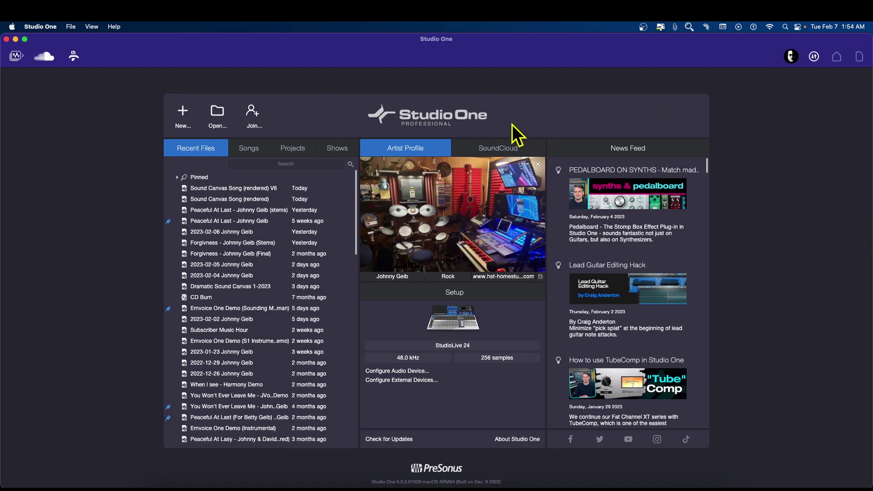
Open the song file from the "Sound Canvas Song (rendered) MOVE" folder on the Desktop.
left_click(217, 114)
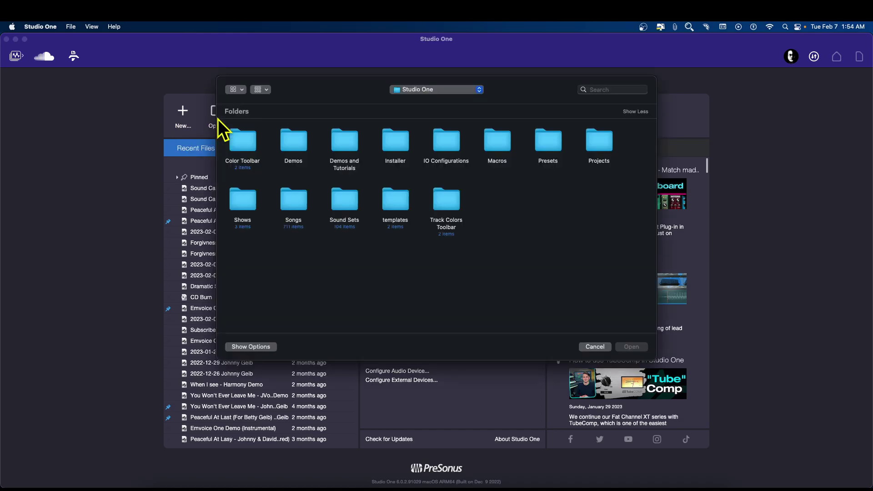
left_click(445, 91)
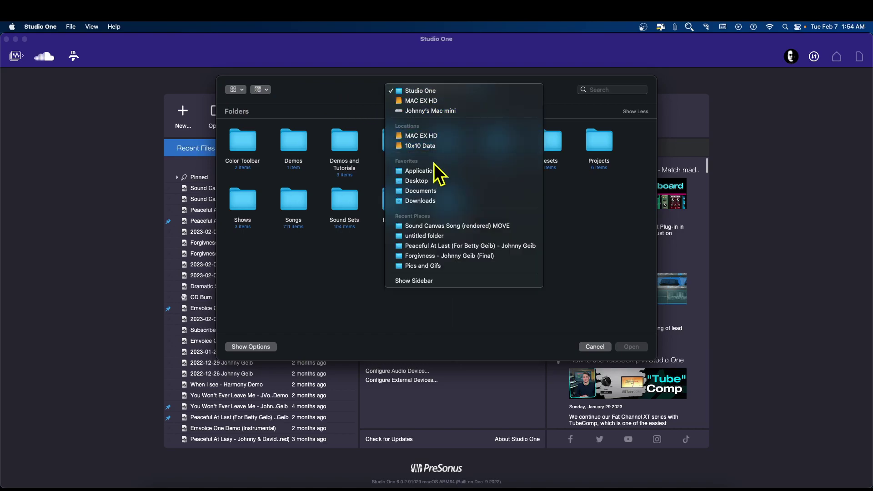
left_click(425, 180)
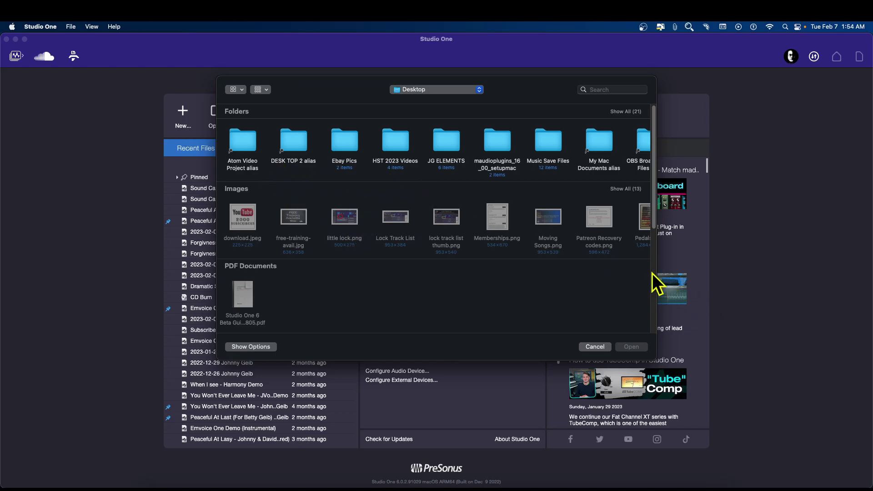
left_click(618, 113)
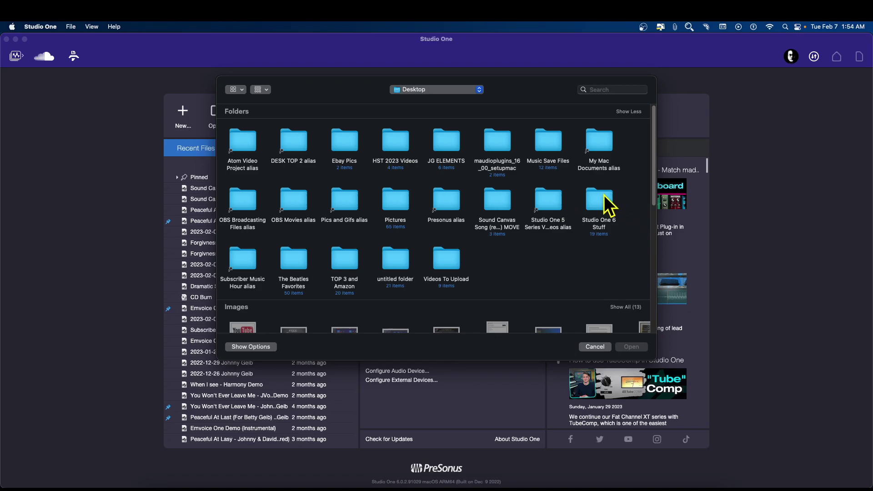
left_click(501, 200)
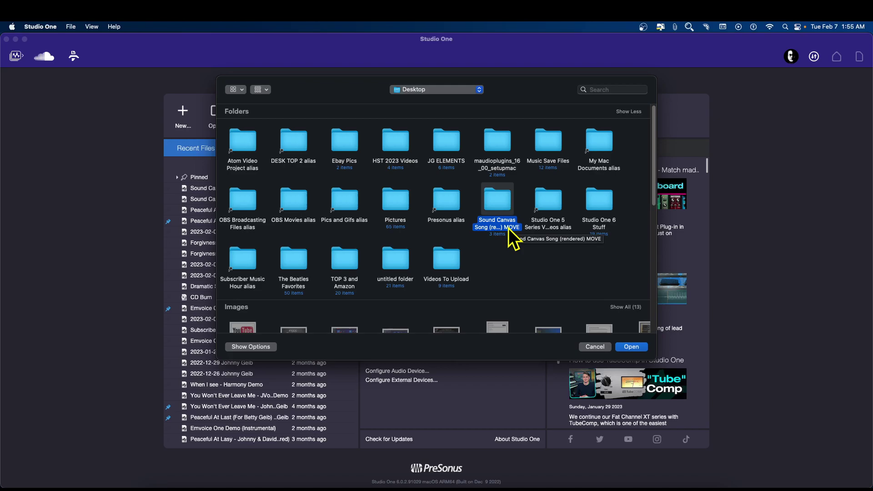
left_click(631, 347)
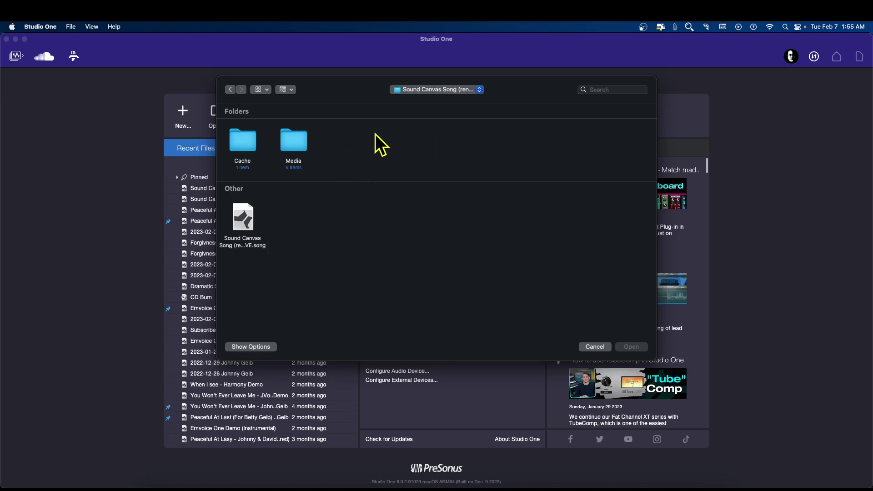
left_click(240, 218)
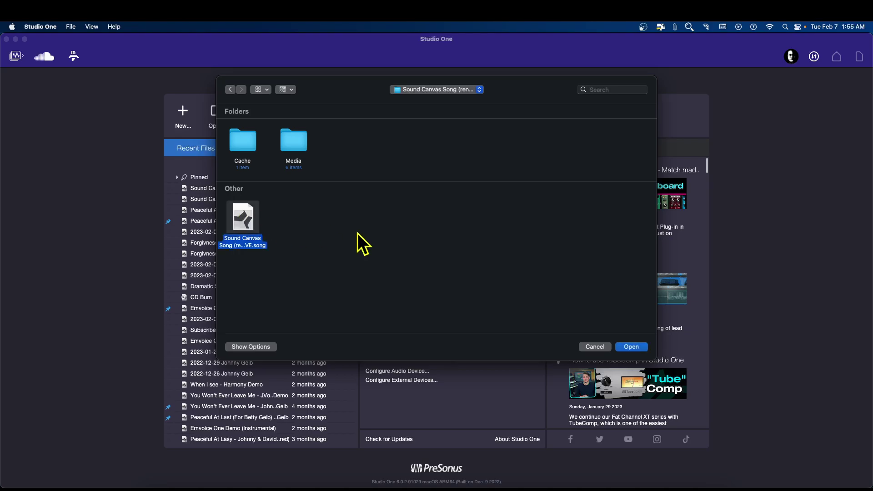
left_click(631, 348)
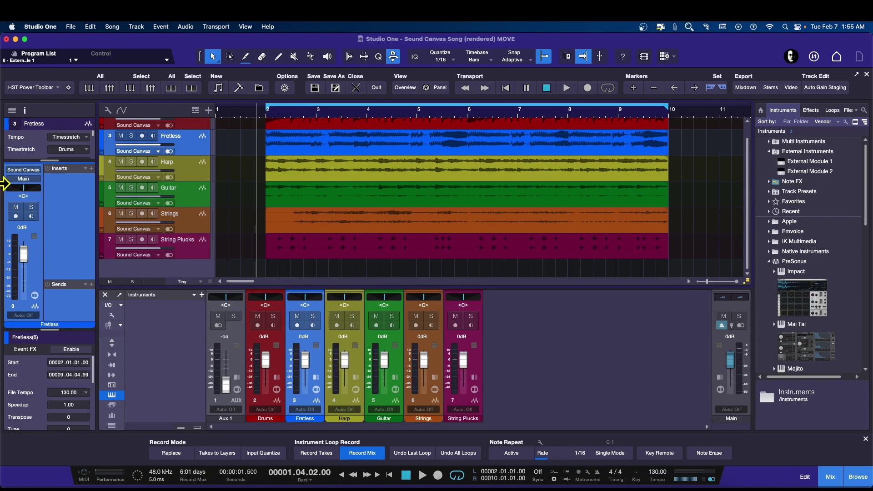
Close the MOVE song with its changes saved for the newer version, and narrow the start page to uncover the desktop folder.
left_click(357, 89)
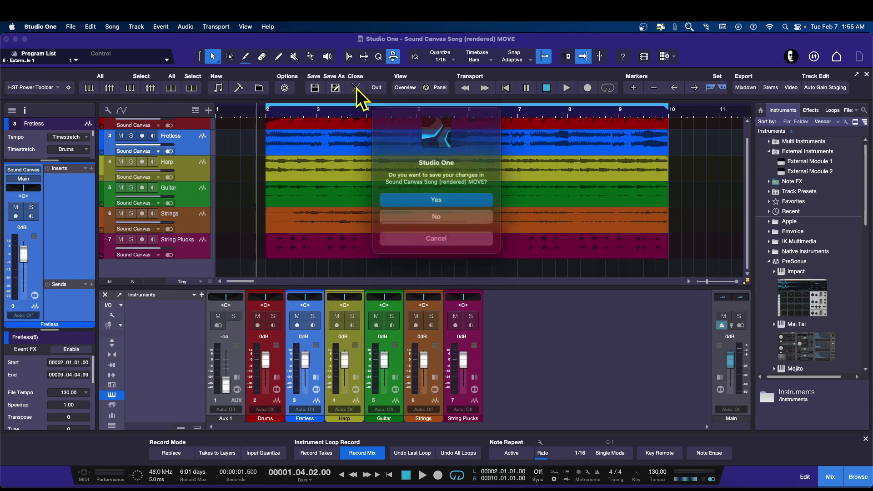
left_click(441, 198)
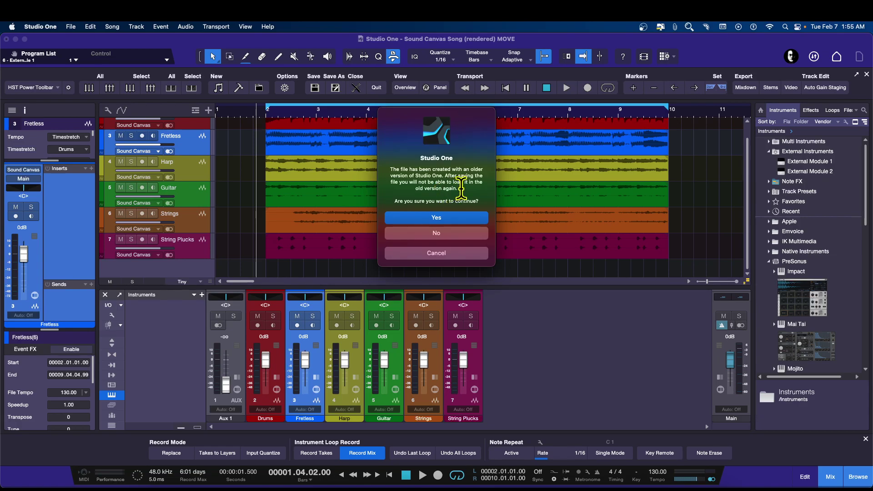
left_click(439, 217)
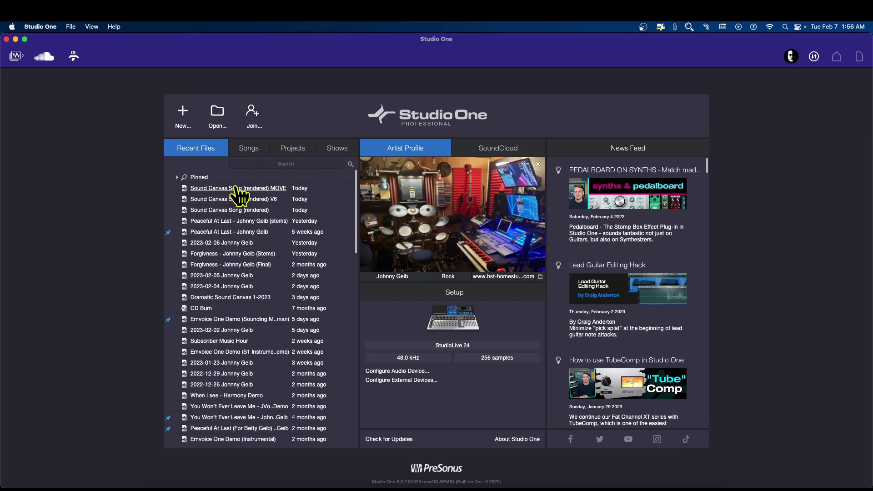
left_click_drag(866, 166, 736, 164)
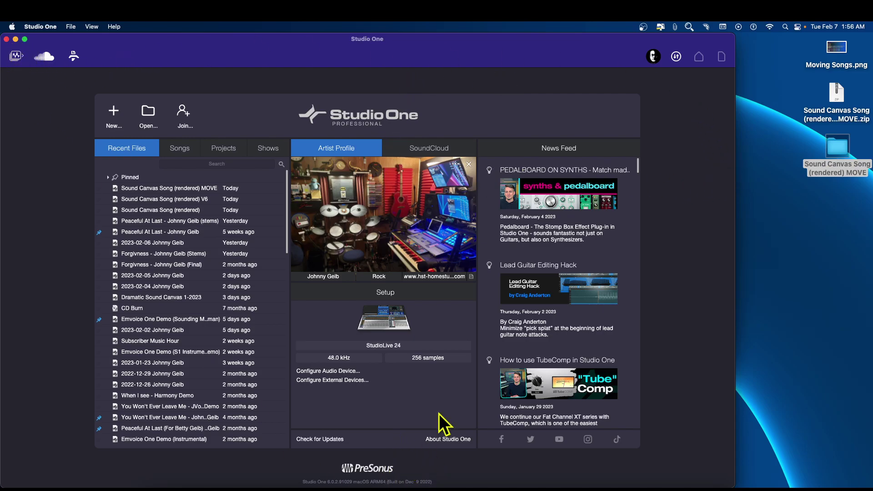
Close the Studio One window and open the Songs folder inside Studio One on the MAC EX HD drive in Finder.
left_click(6, 39)
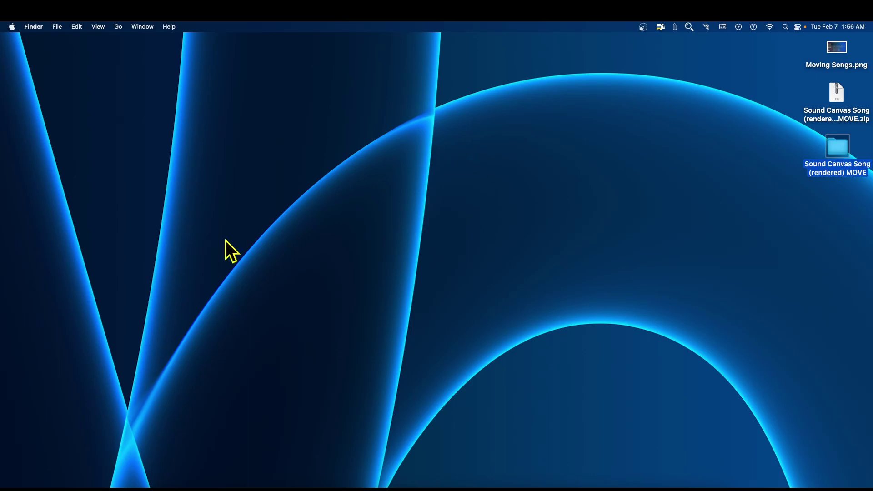
left_click(152, 484)
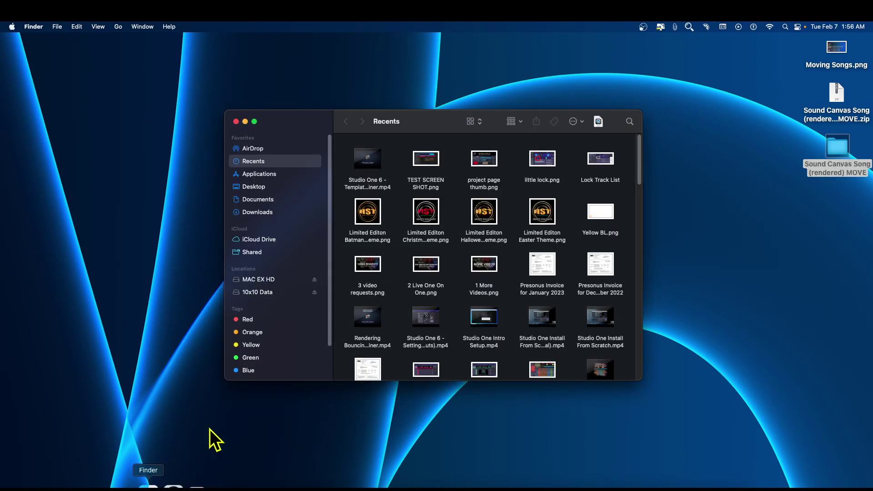
left_click_drag(421, 132, 391, 125)
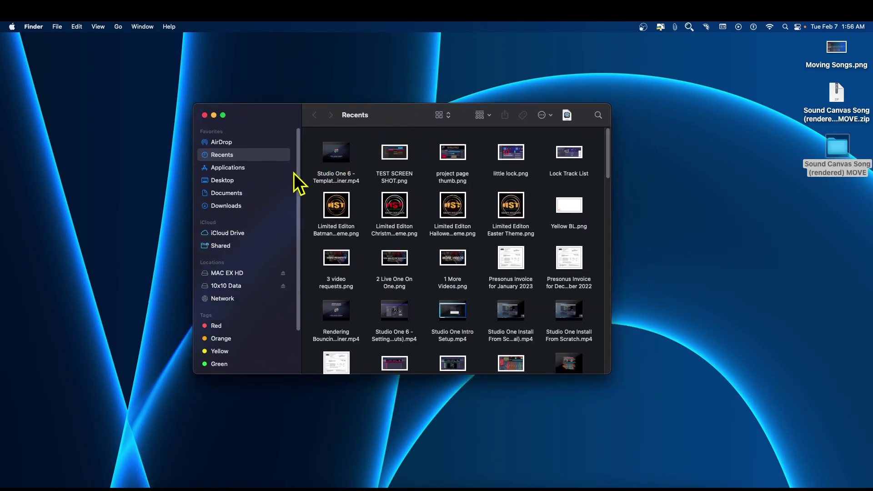
left_click(228, 274)
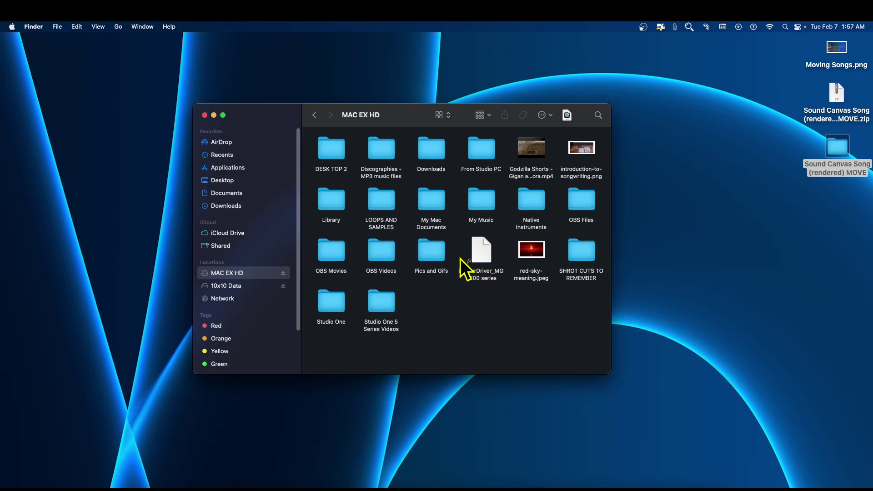
double_click(326, 301)
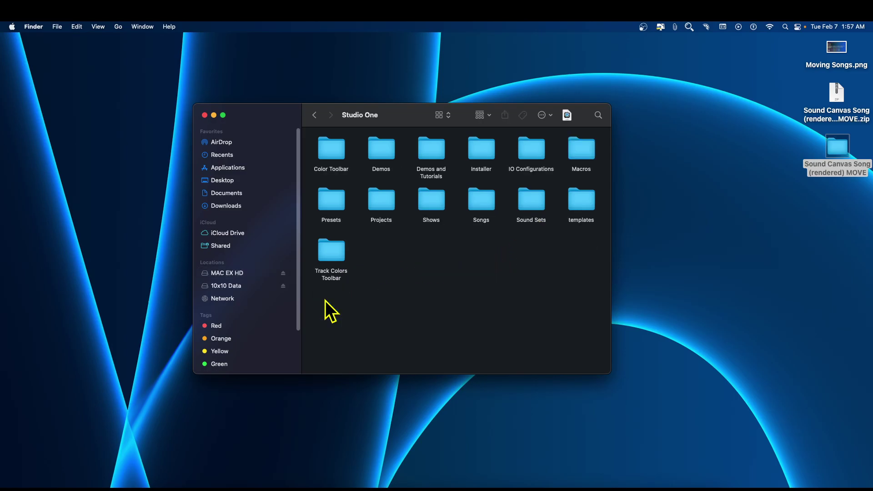
double_click(481, 200)
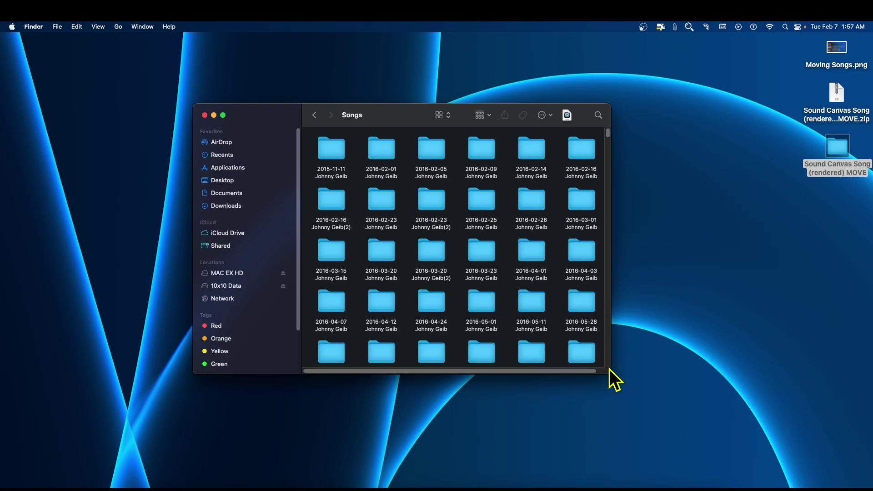
Enlarge the Songs window and try to move the MOVE folder from the desktop into it, stopping at the name conflict.
left_click_drag(610, 370, 763, 467)
left_click_drag(837, 145, 645, 273)
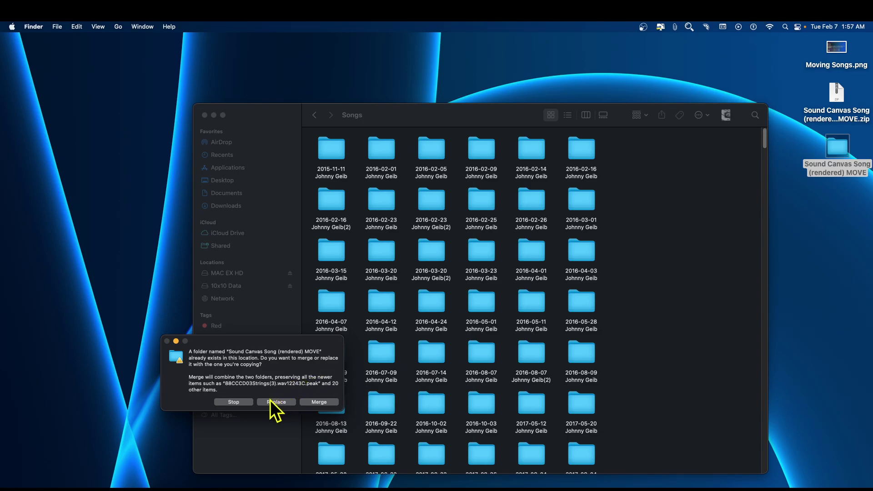
left_click(230, 403)
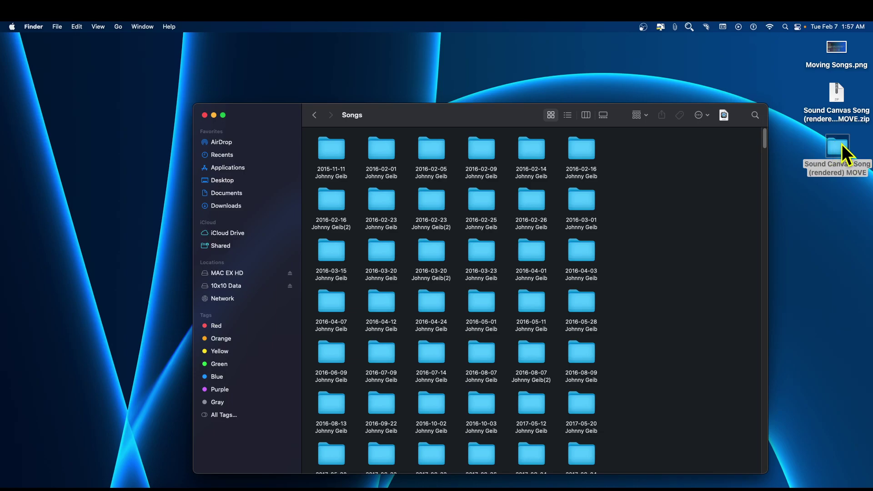
Rename the MOVE folder on the desktop as "Sound Canvas Song (rendered) NEW".
left_click(832, 172)
left_click(864, 168)
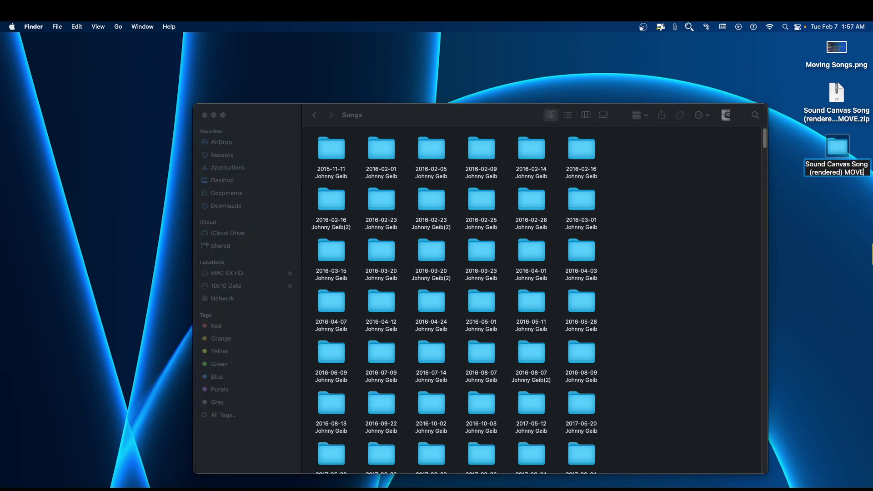
key("BackSpace")
key("BackSpace")
key("BackSpace")
key("BackSpace")
key("BackSpace")
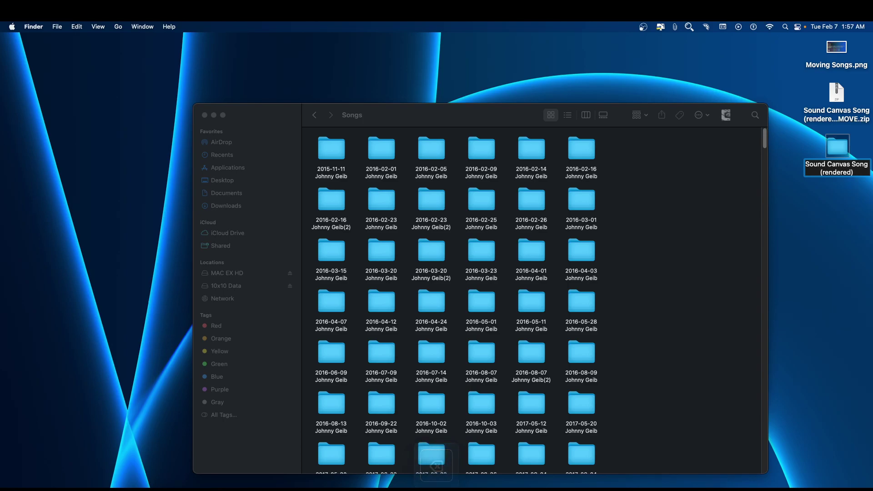
type("NEW")
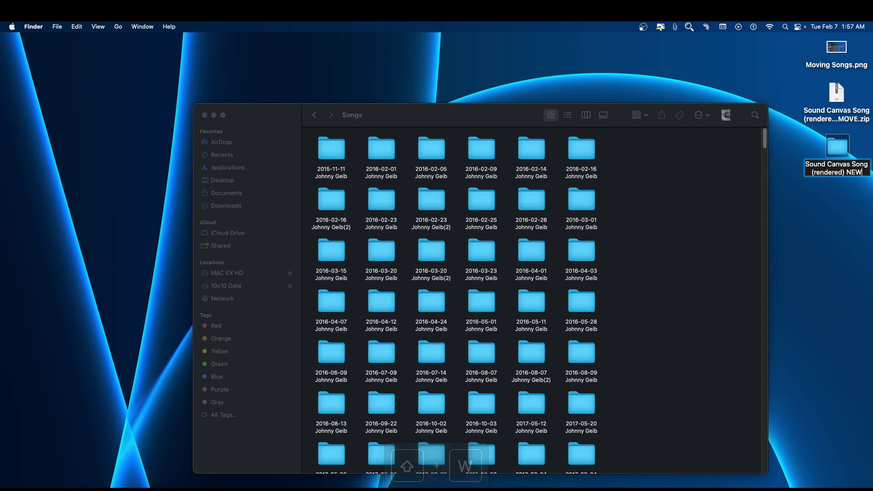
key("Return")
left_click(857, 250)
Move the NEW folder from the desktop into the Songs folder and open the song file inside it in Studio One.
left_click_drag(840, 148, 677, 247)
key("super")
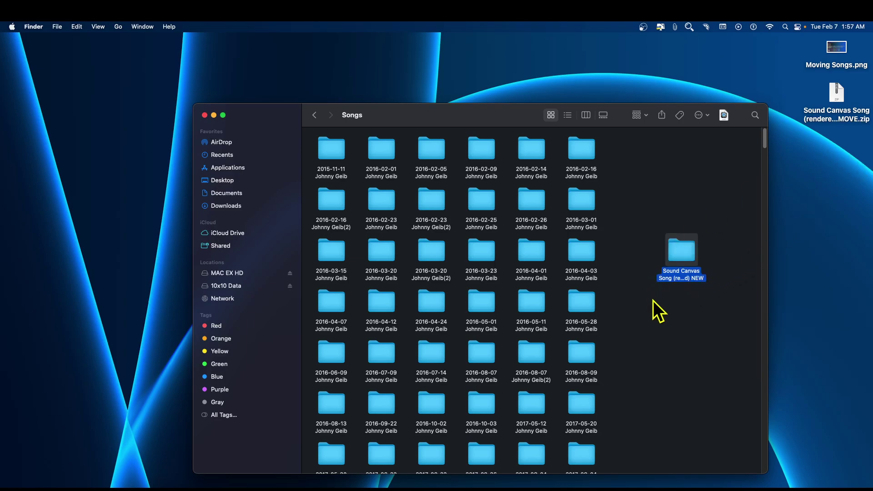
double_click(682, 250)
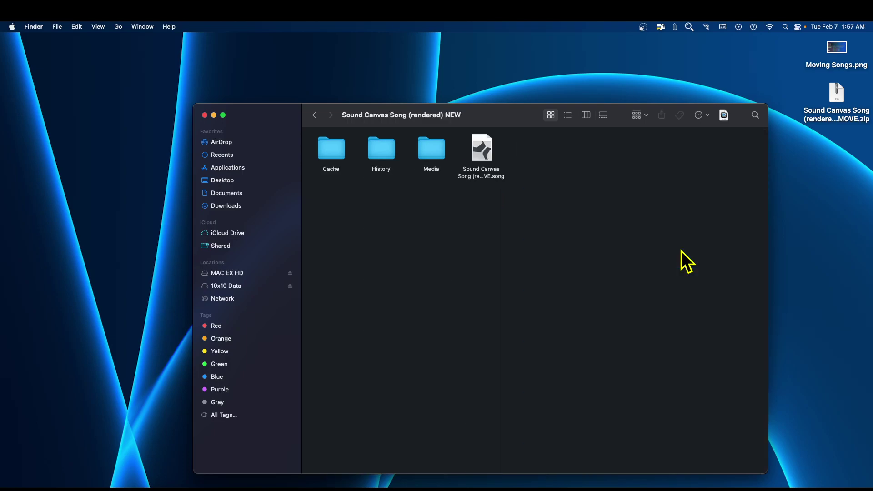
double_click(482, 155)
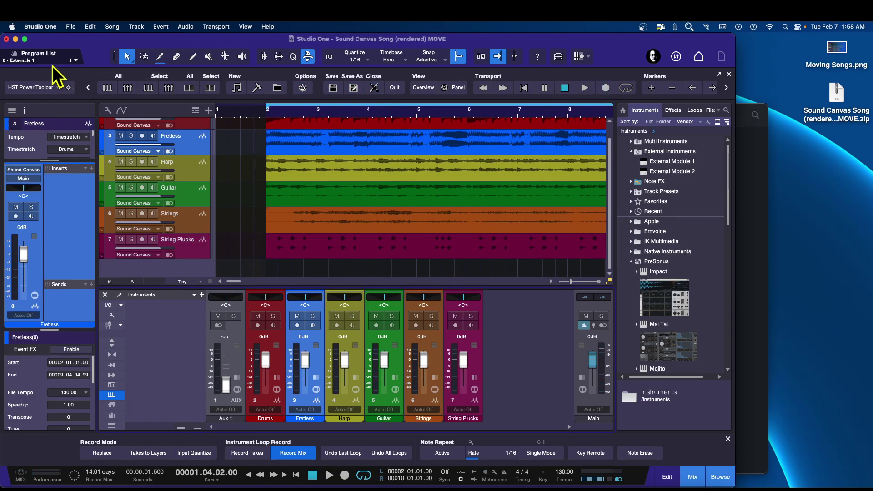
Close the "Sound Canvas Song (rendered) MOVE" song and return to the start page.
left_click(69, 26)
left_click(80, 61)
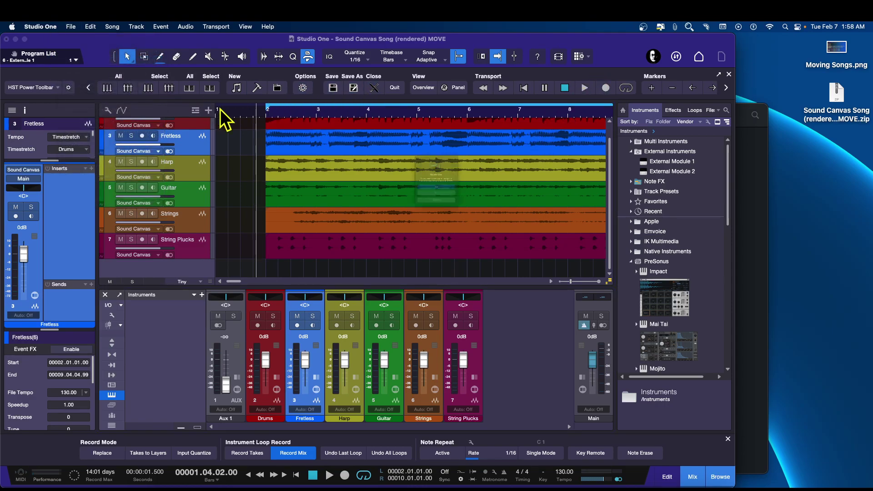
left_click(437, 200)
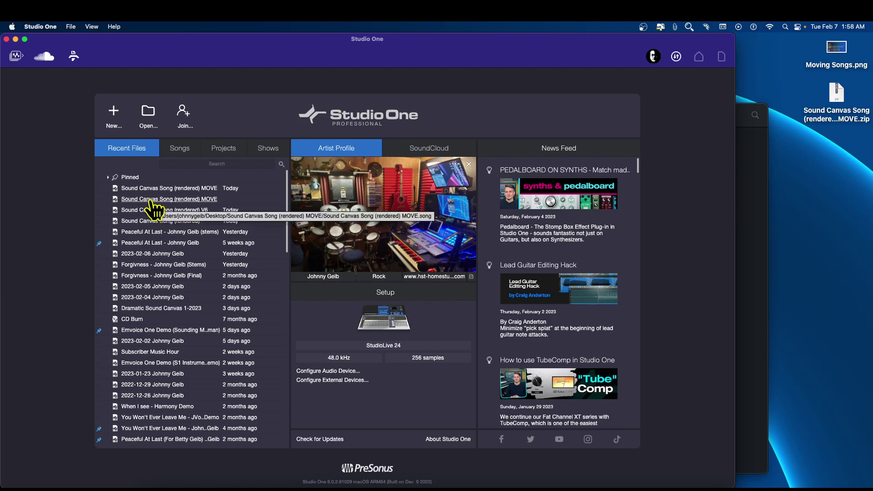
Remove the outdated Desktop reference to the MOVE song from the recent files, and widen the start page almost to full width.
left_click(186, 201)
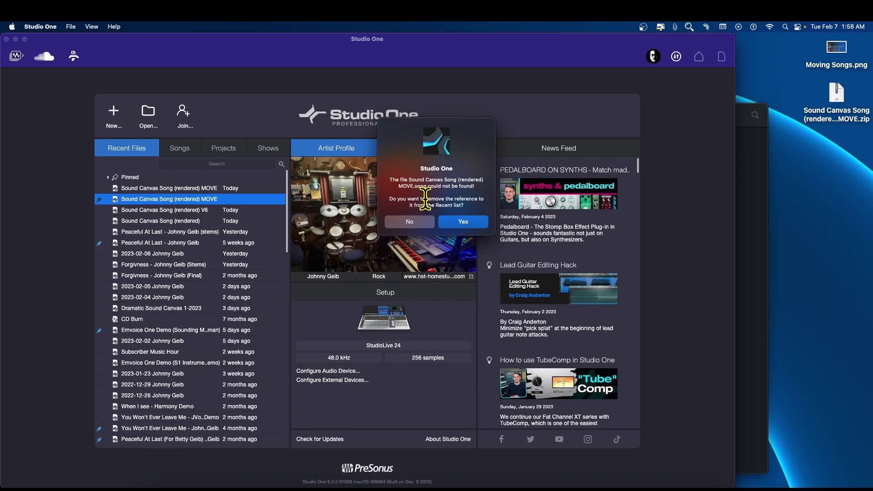
left_click(462, 223)
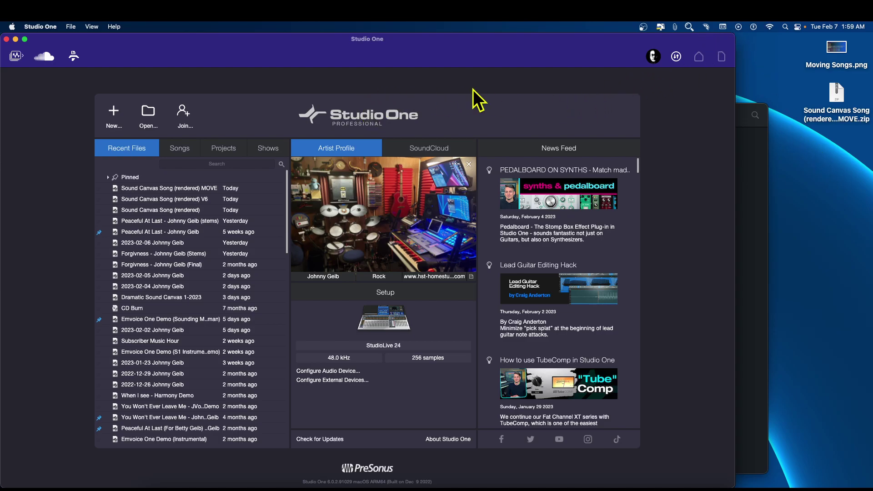
left_click_drag(736, 102, 859, 108)
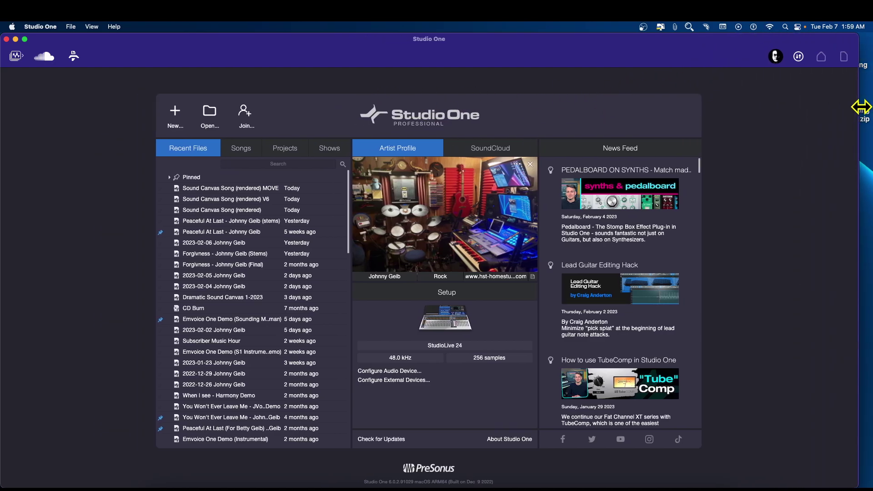